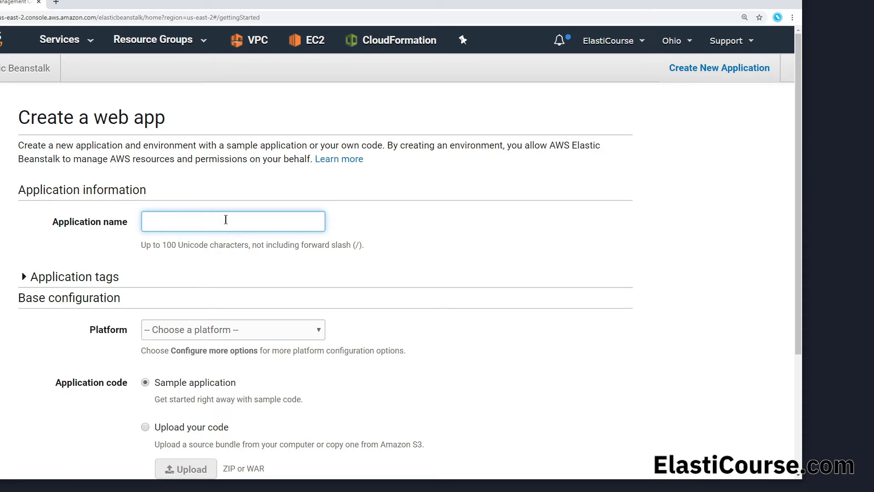
# - Name the application MyWebGame and choose Tomcat as its platform
pyautogui.write('MyWebGame')
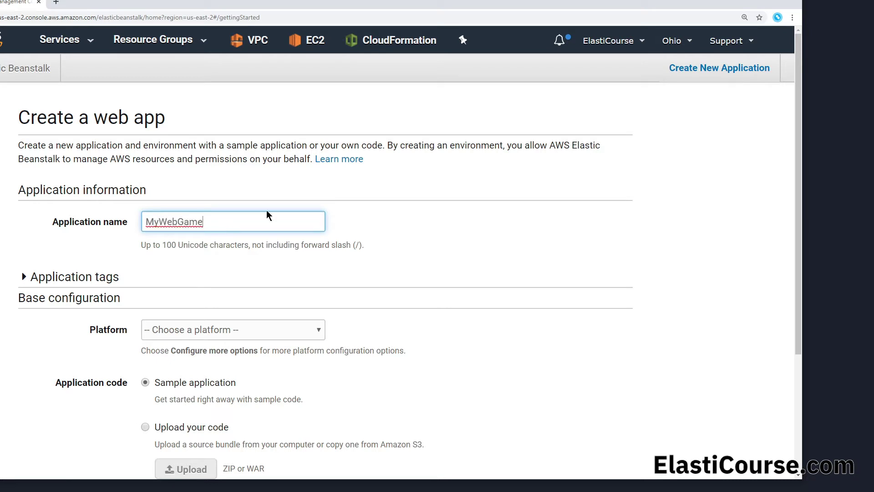
pyautogui.scroll(-1, 266, 246)
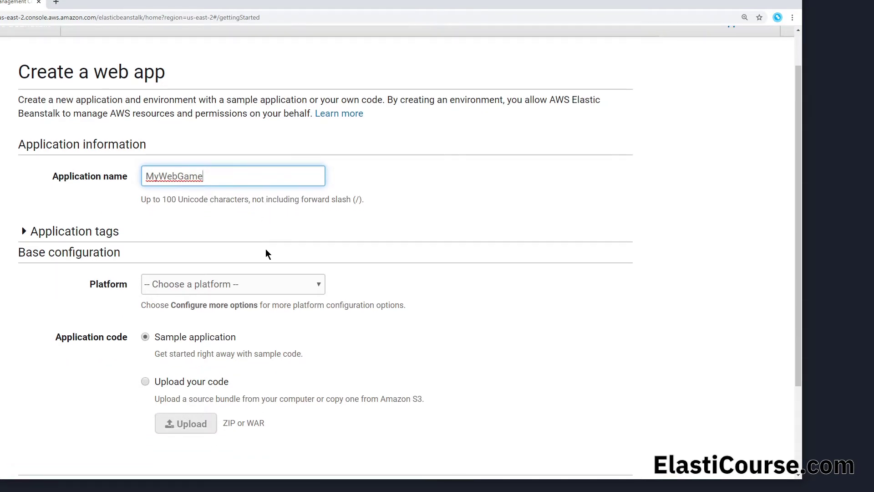
pyautogui.click(266, 249)
pyautogui.scroll(-2, 266, 249)
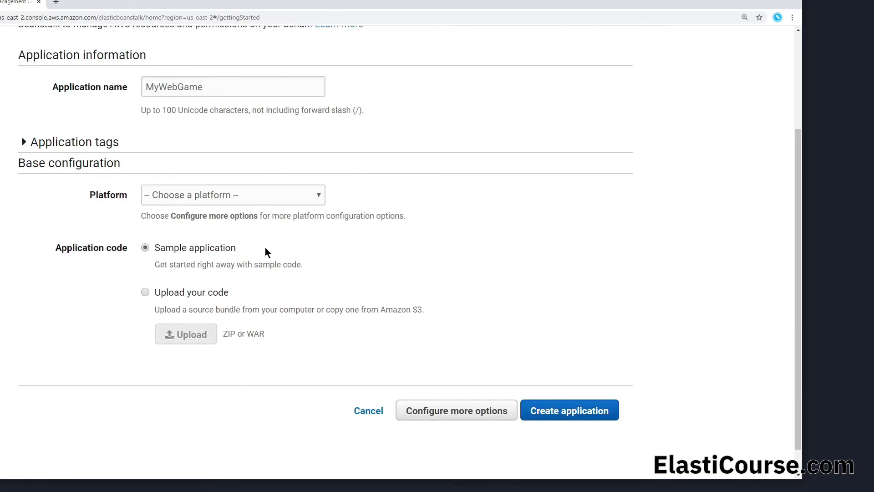
pyautogui.click(171, 199)
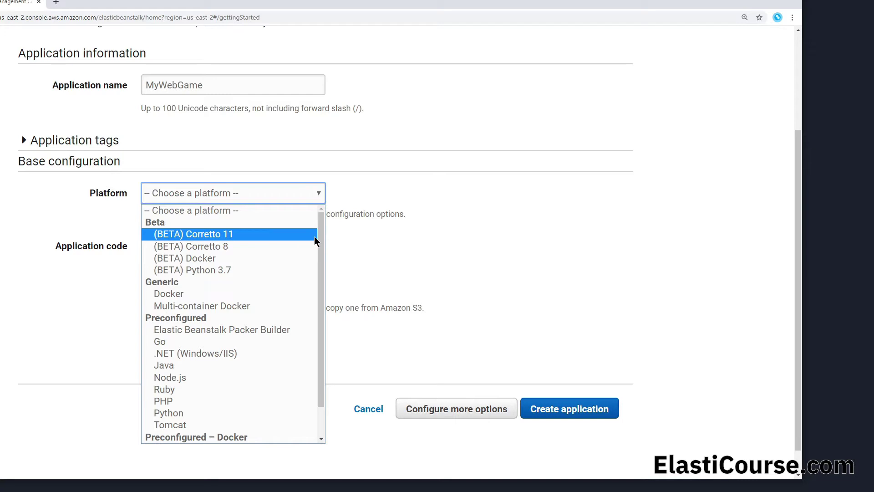
pyautogui.scroll(-2, 321, 234)
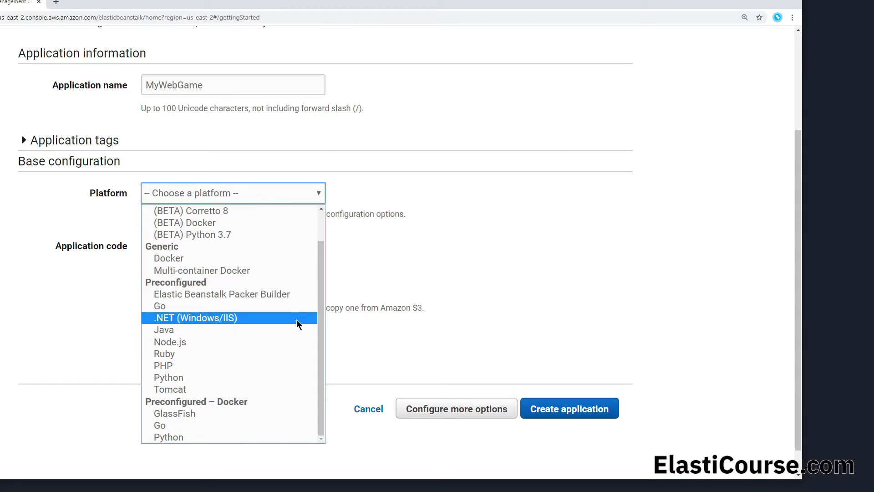
pyautogui.click(283, 389)
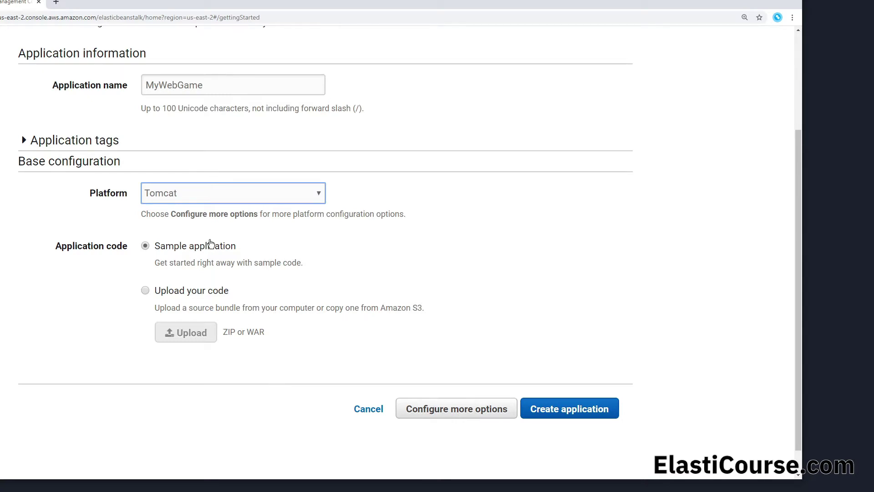
# - Use your own code for the application, uploading a local source bundle with the version label mywebgame-source
pyautogui.click(200, 291)
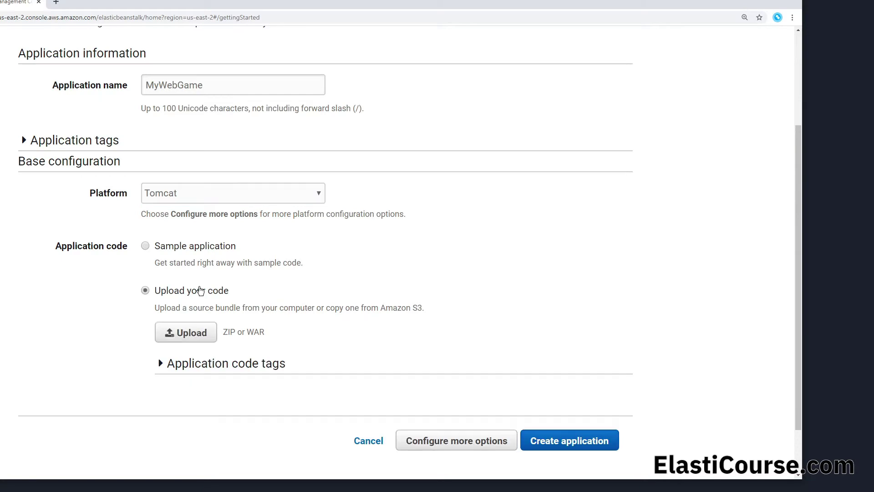
pyautogui.click(191, 332)
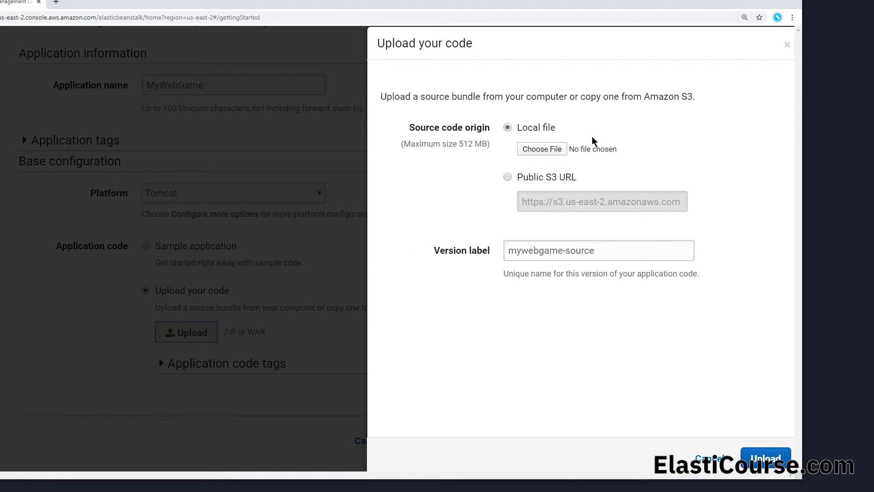
pyautogui.click(556, 150)
pyautogui.click(779, 458)
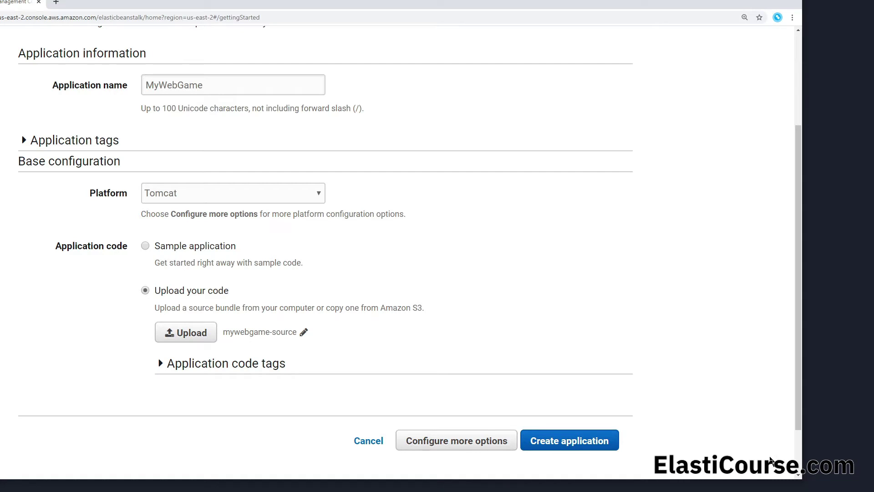
# - Open the additional configuration options and review the instance type, load balancer, deployment and monitoring settings
pyautogui.click(474, 438)
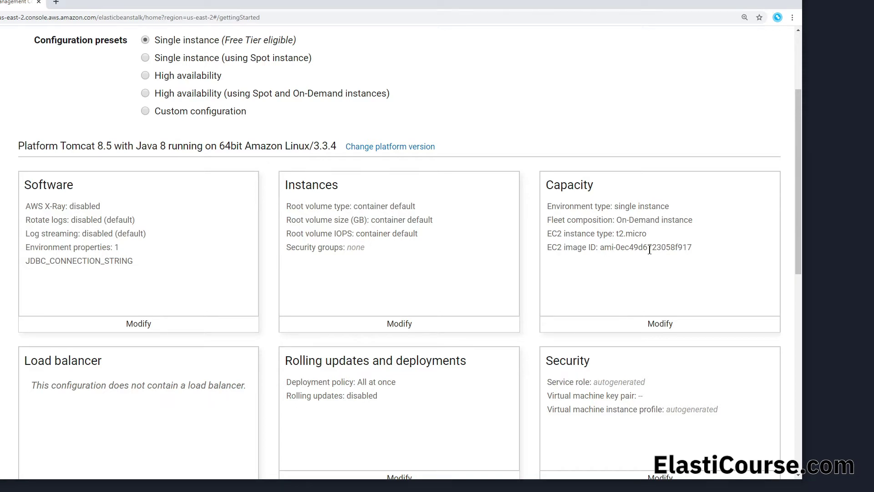
pyautogui.moveTo(655, 233); pyautogui.dragTo(614, 233)
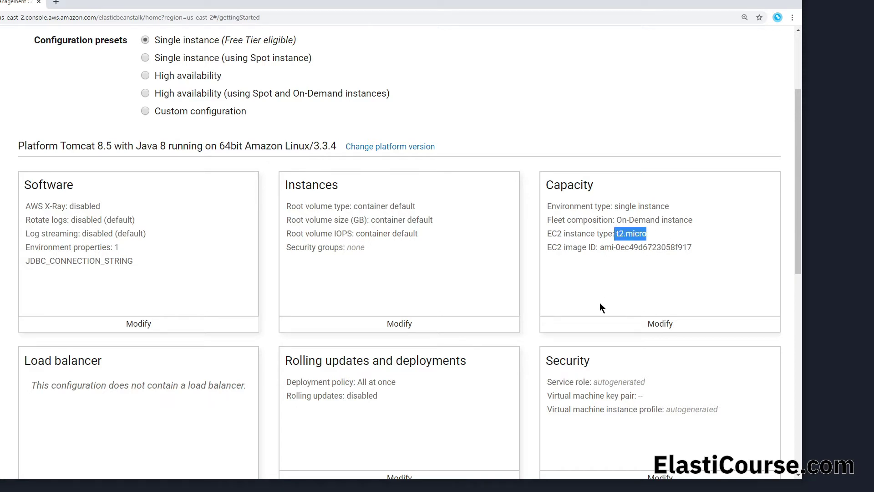
pyautogui.scroll(-3, 592, 295)
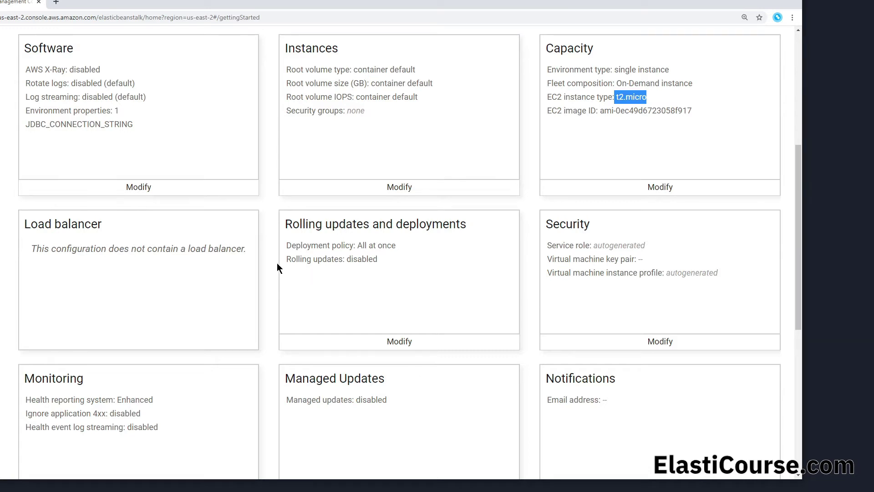
pyautogui.scroll(-4, 237, 257)
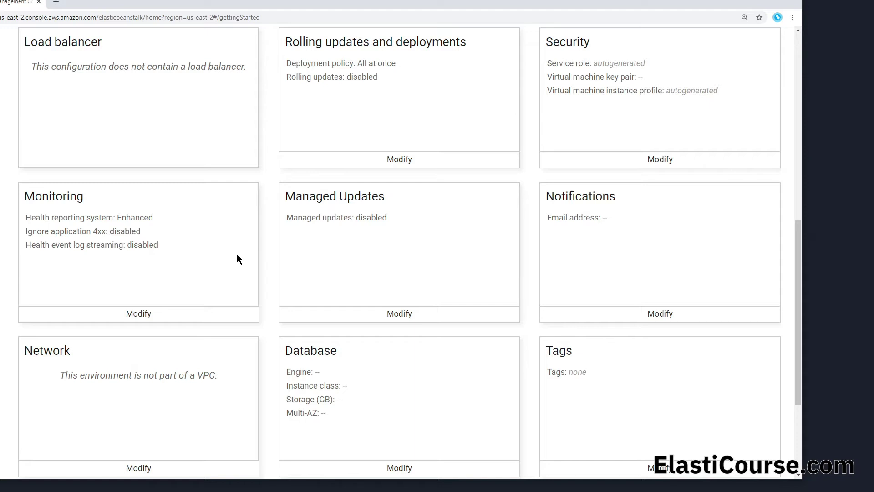
pyautogui.scroll(-1, 237, 258)
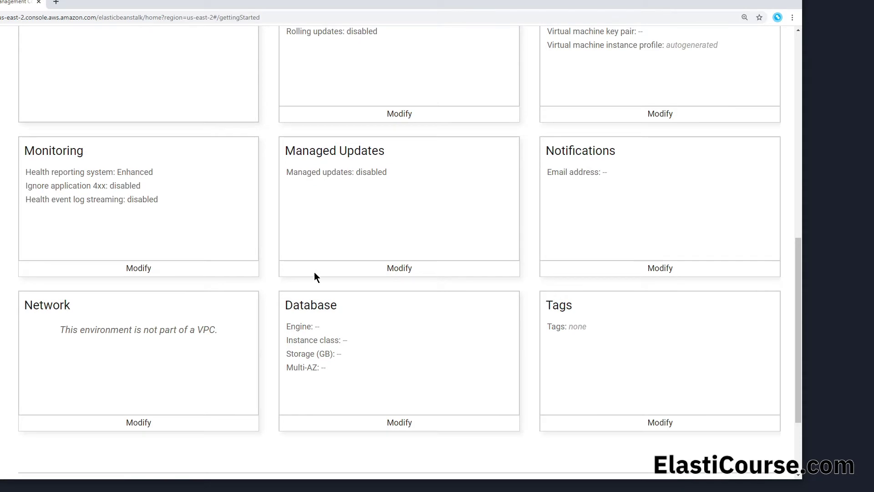
# - Enable managed platform updates with a weekly window on Sunday at 04:07 UTC and save
pyautogui.click(396, 266)
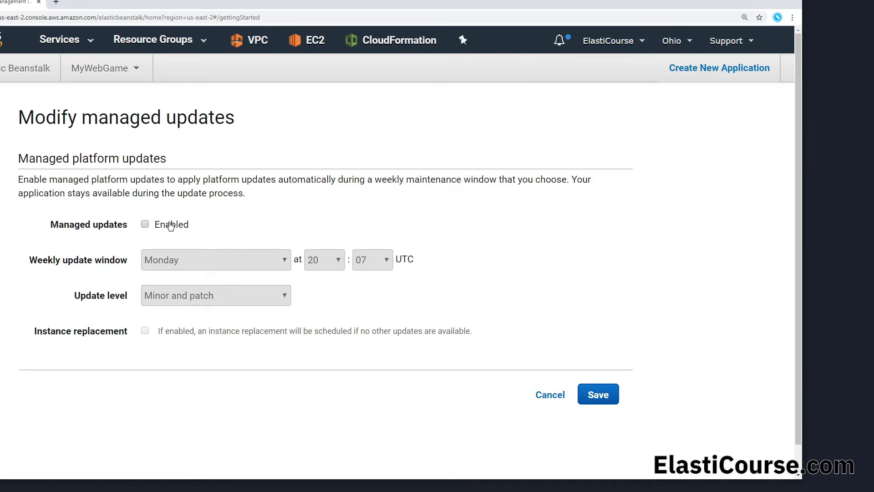
pyautogui.click(170, 226)
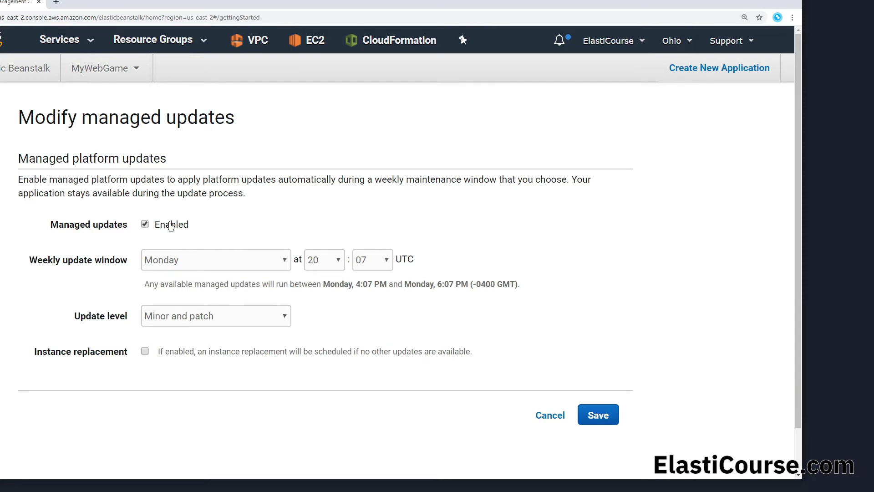
pyautogui.click(339, 266)
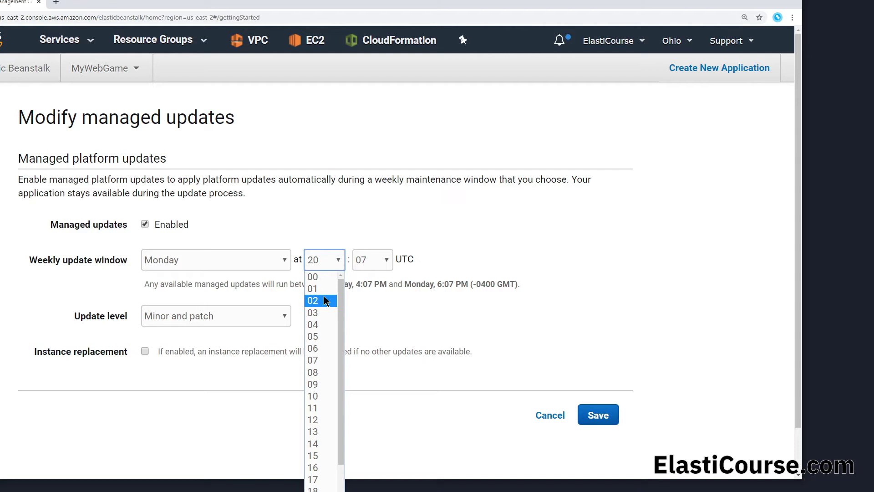
pyautogui.click(322, 328)
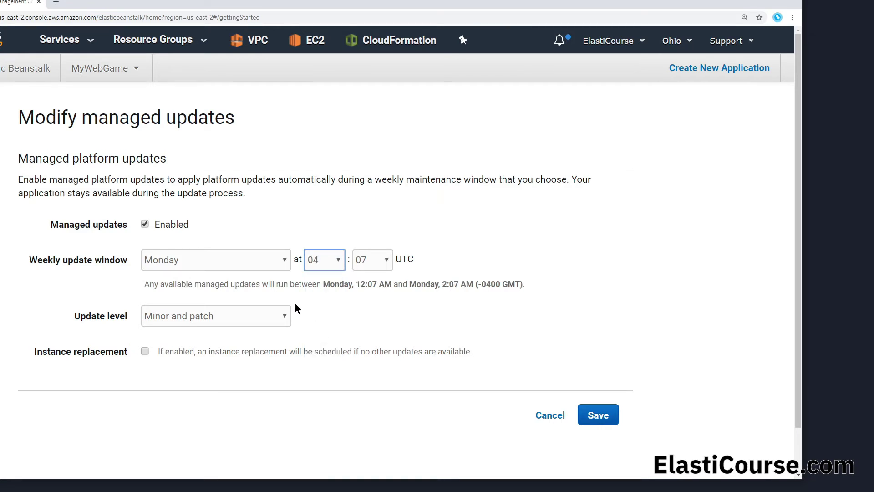
pyautogui.click(283, 263)
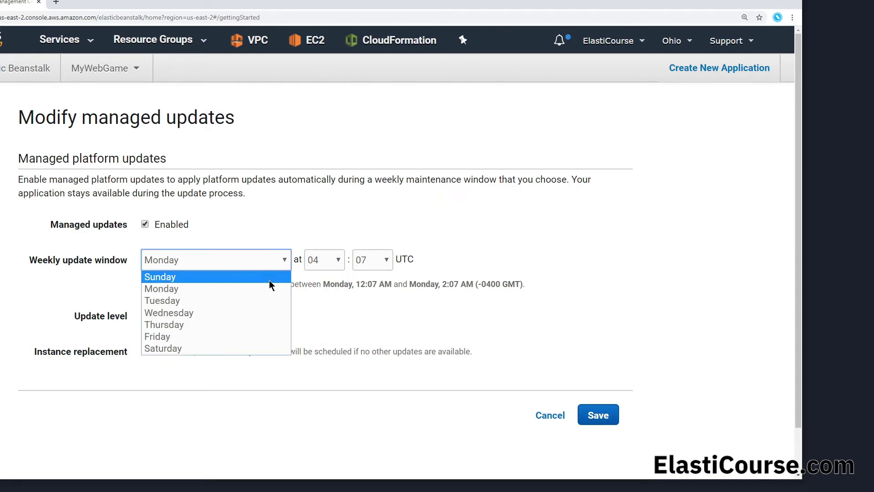
pyautogui.click(269, 278)
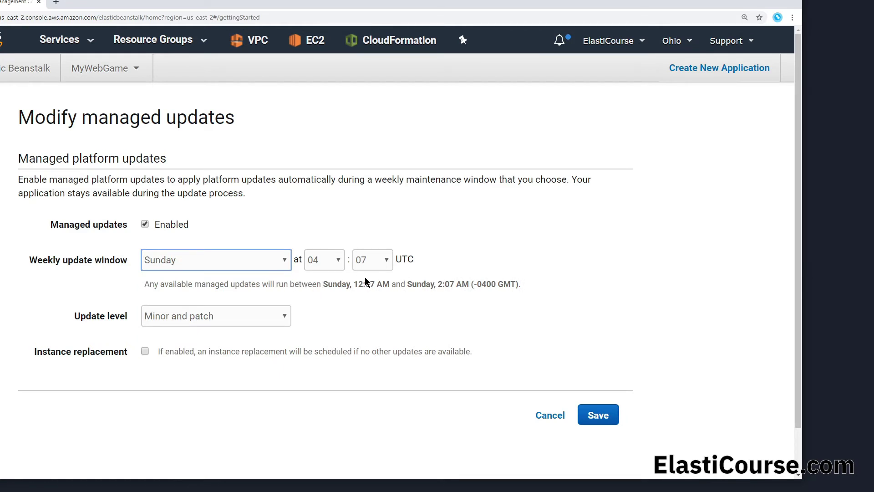
pyautogui.click(609, 419)
# - Open the environment's network settings and check the available VPCs, keeping the default one
pyautogui.scroll(-10, 227, 297)
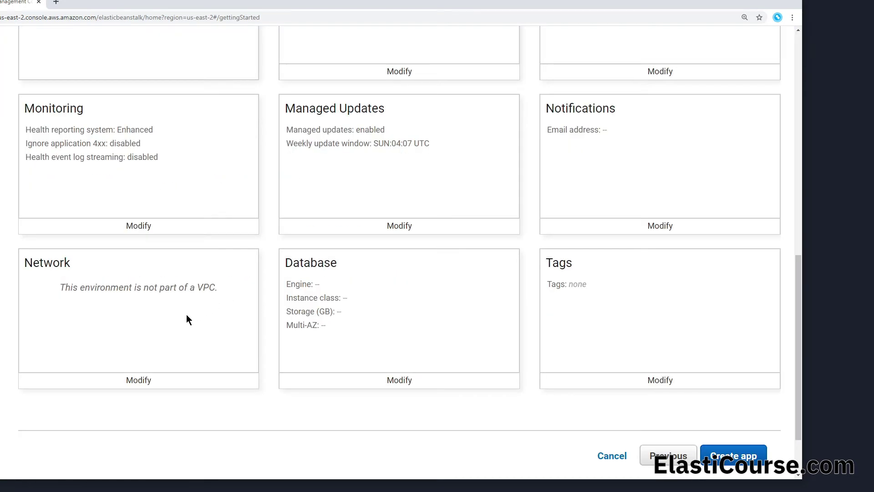
pyautogui.moveTo(187, 319); pyautogui.dragTo(127, 382)
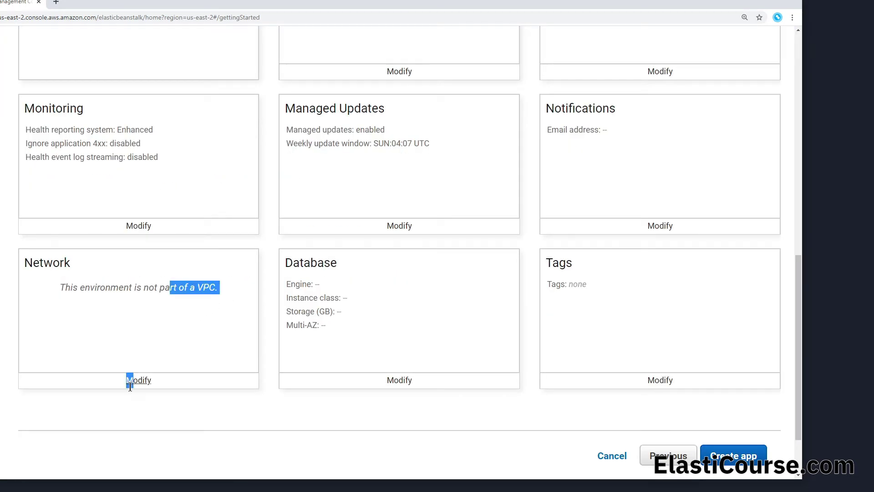
pyautogui.click(133, 385)
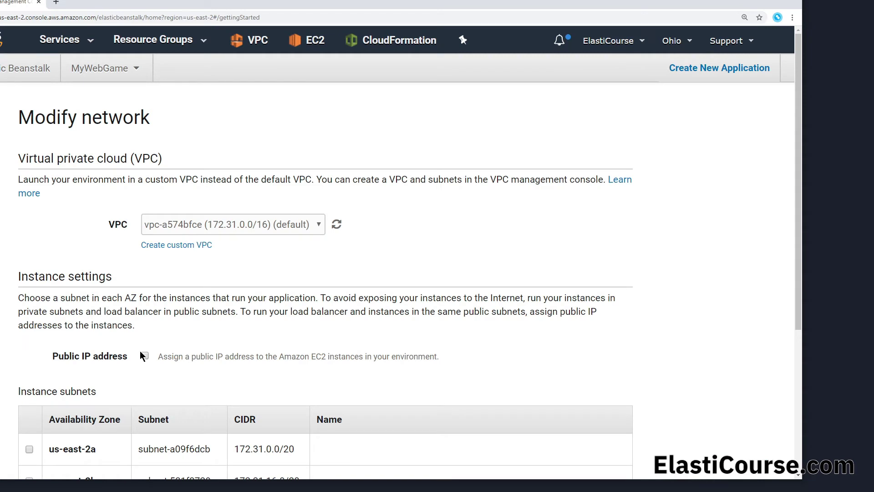
pyautogui.click(230, 233)
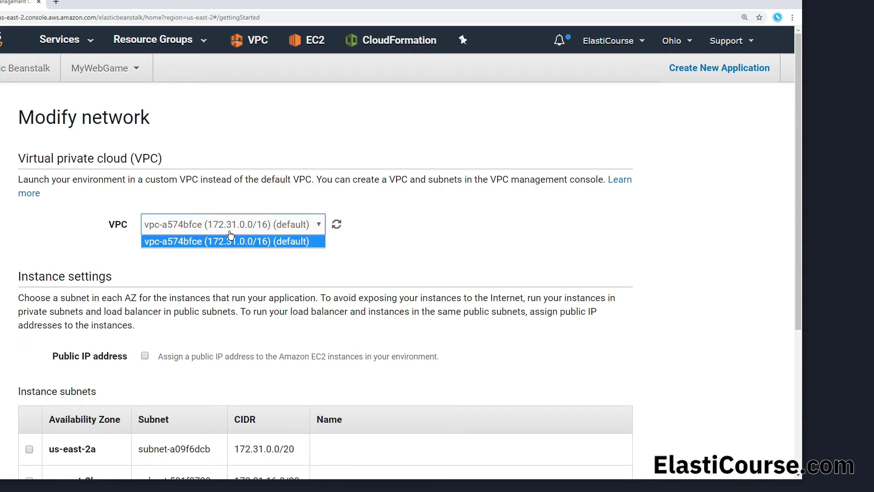
pyautogui.click(257, 200)
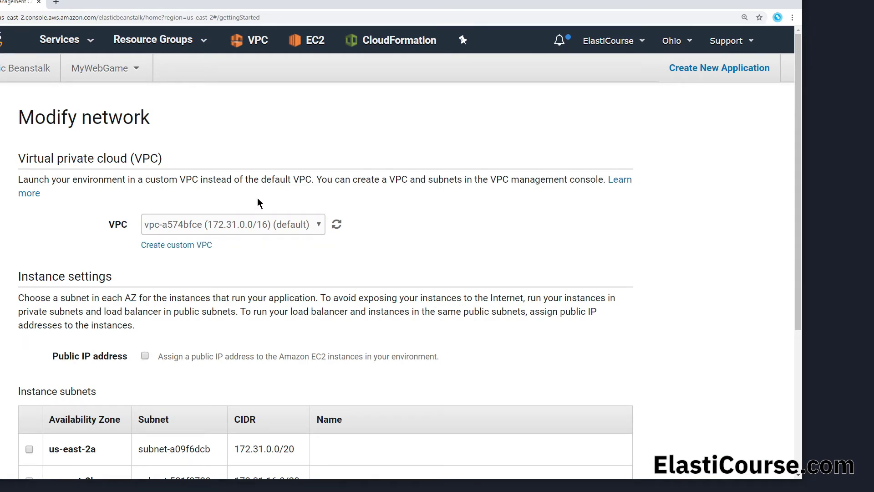
# - Assign public IP addresses to the instances, select the us-east-2a, us-east-2b and us-east-2c subnets, and save the network settings
pyautogui.scroll(-2, 258, 201)
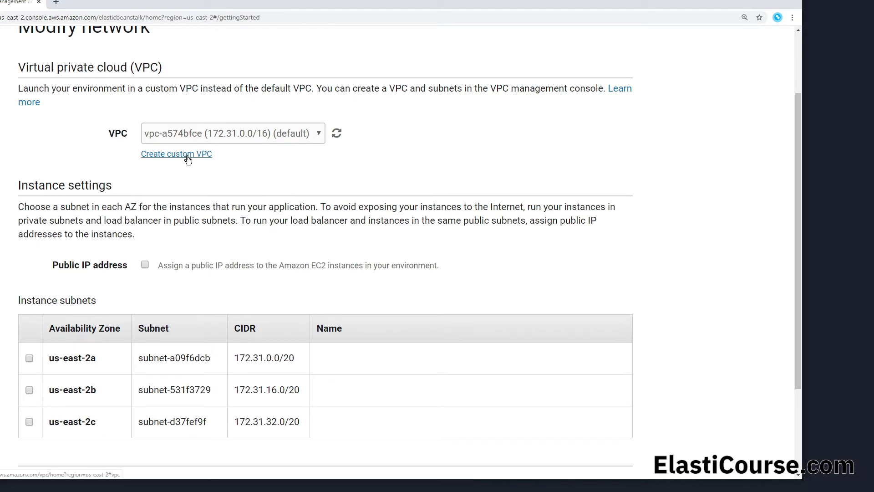
pyautogui.scroll(-1, 187, 160)
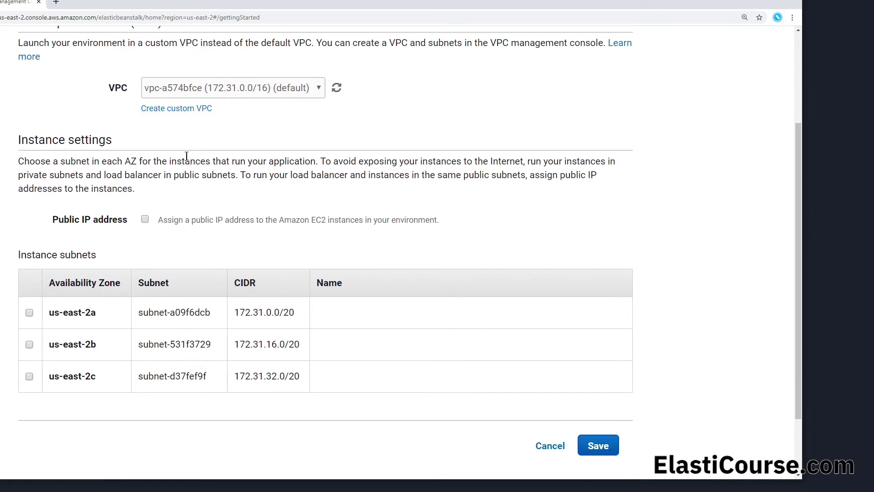
pyautogui.scroll(-1, 186, 156)
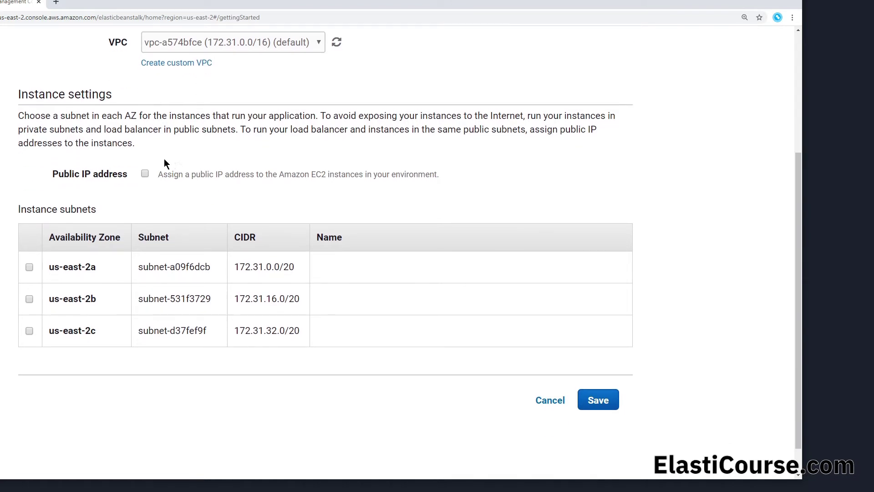
pyautogui.click(150, 179)
pyautogui.click(29, 267)
pyautogui.click(605, 397)
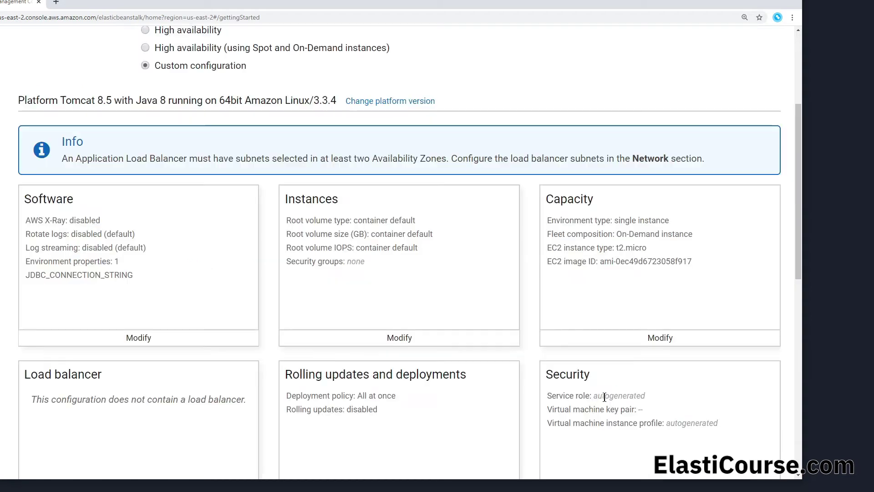
# - Open the environment's database settings, review the snapshot, engine version, storage, retention and availability options, and leave without saving
pyautogui.scroll(-9, 605, 397)
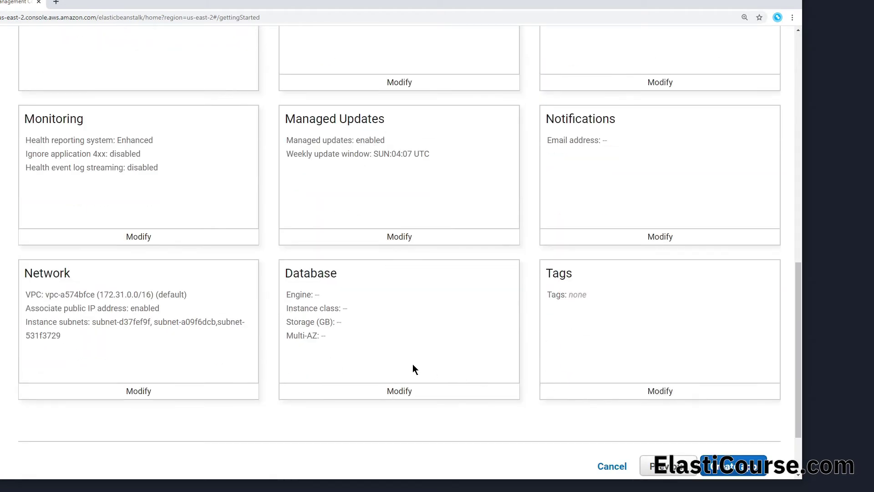
pyautogui.click(385, 392)
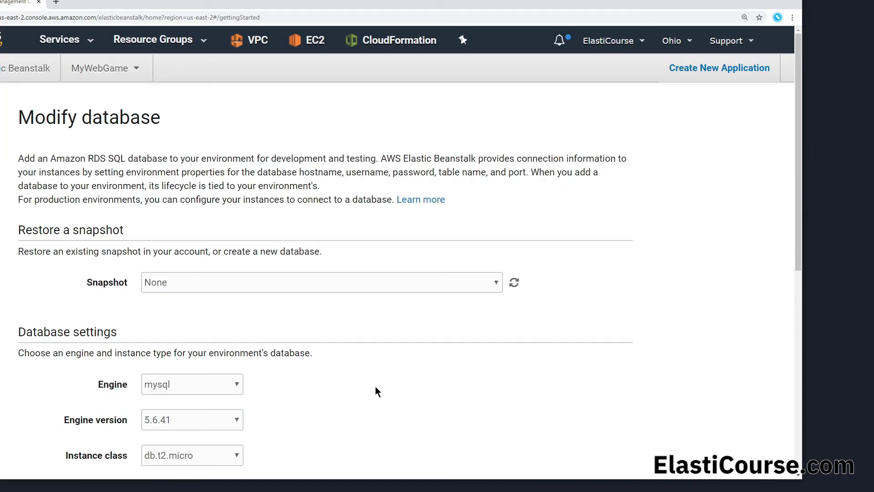
pyautogui.click(291, 281)
pyautogui.click(292, 281)
pyautogui.scroll(-4, 84, 273)
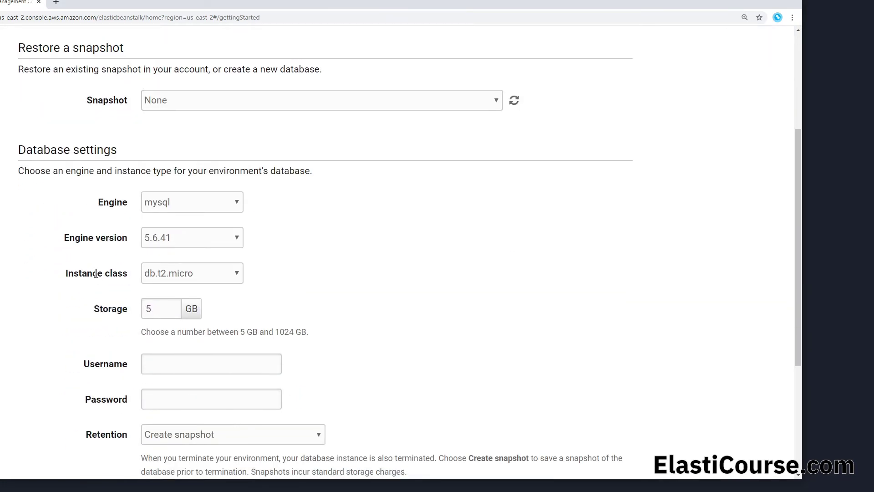
pyautogui.click(210, 244)
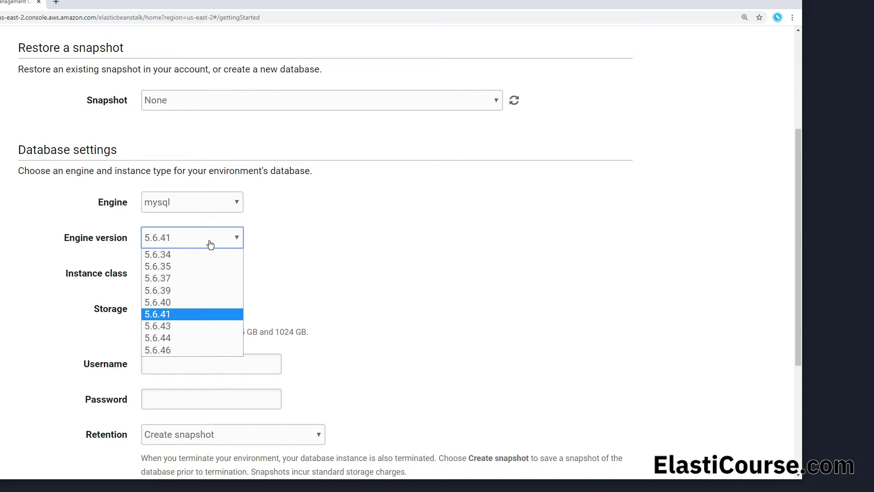
pyautogui.click(327, 255)
pyautogui.scroll(-2, 325, 258)
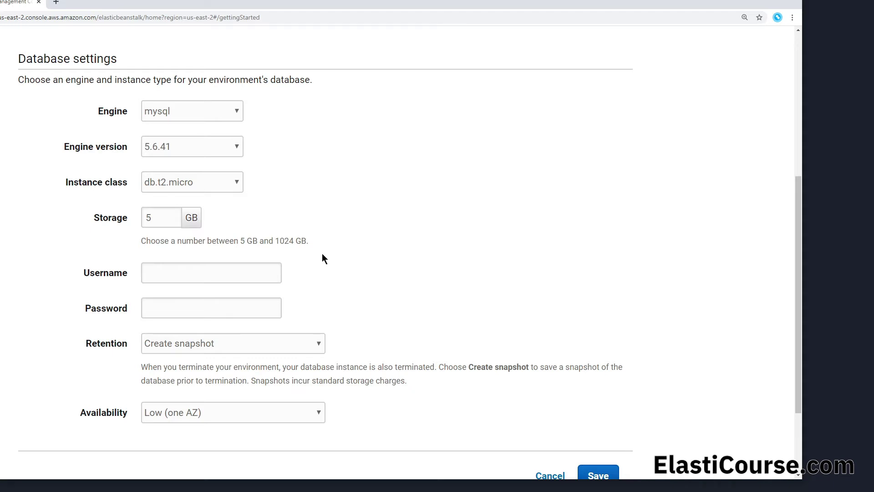
pyautogui.scroll(-2, 323, 258)
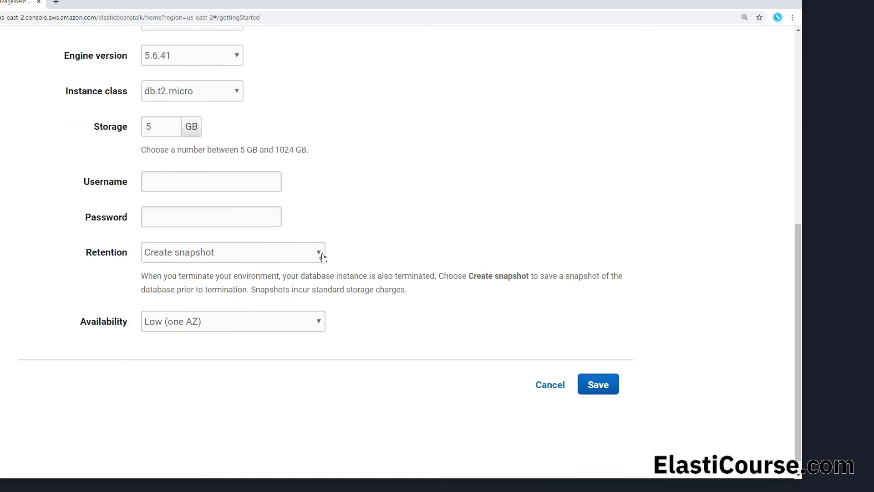
pyautogui.click(549, 386)
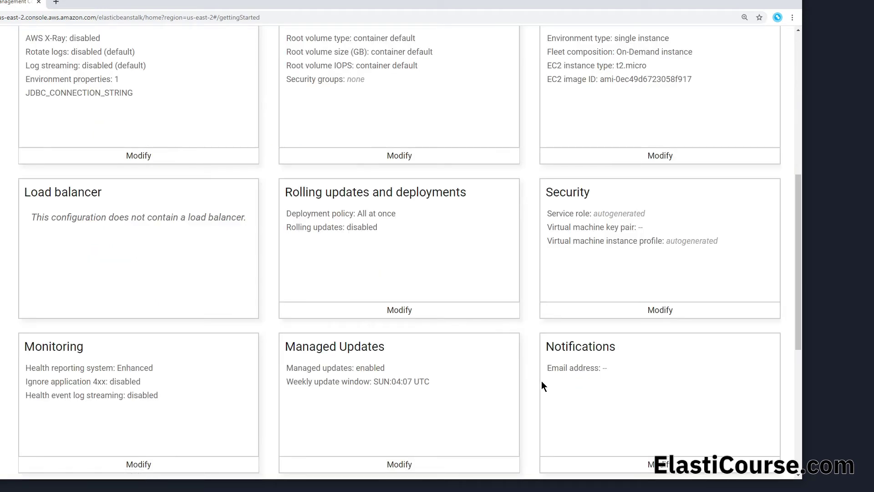
# - Look over the remaining configuration cards and create the application with the current configuration
pyautogui.scroll(-2, 542, 380)
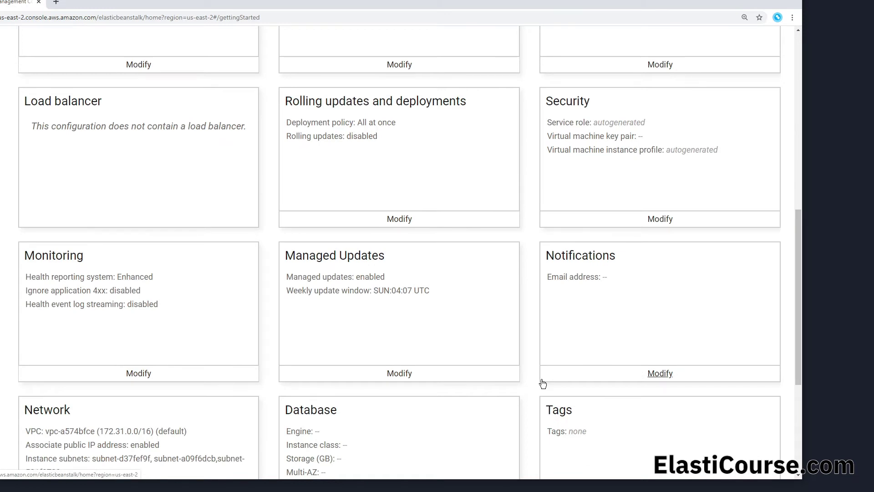
pyautogui.scroll(-3, 549, 371)
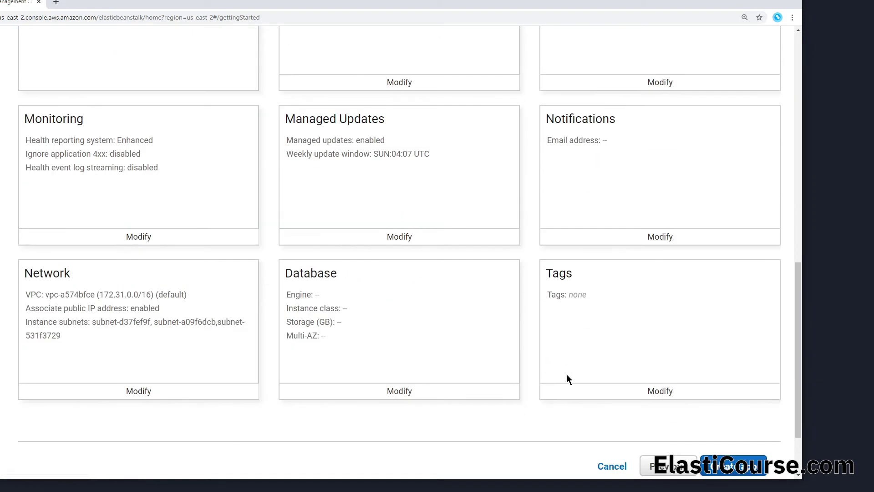
pyautogui.scroll(-2, 710, 437)
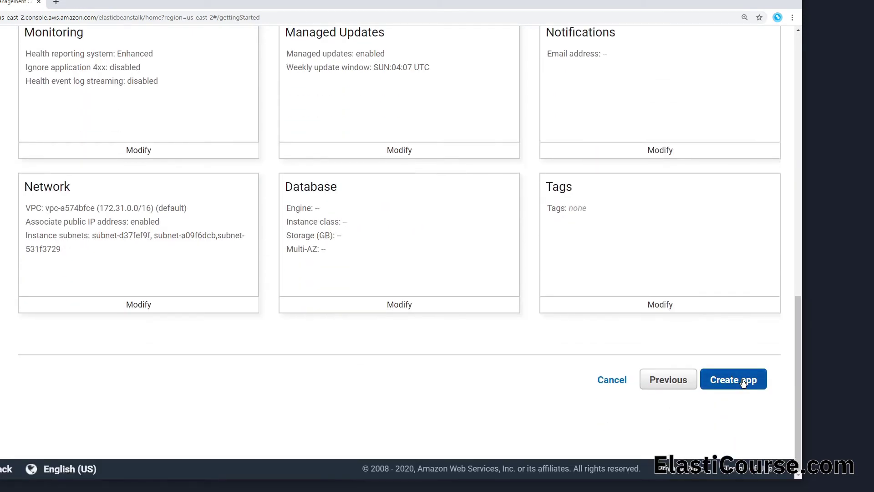
pyautogui.click(742, 381)
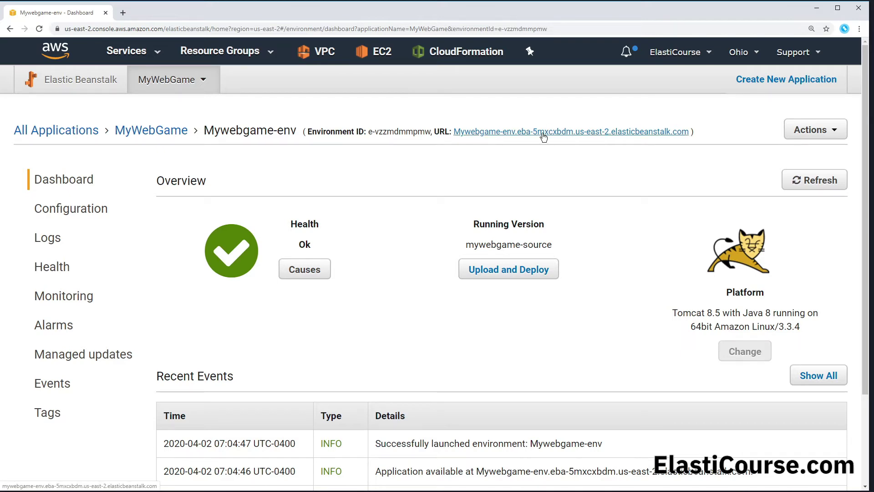
# - Open the environment's URL to try the deployed game, and check the recent events on the Mywebgame-env dashboard
pyautogui.click(543, 136)
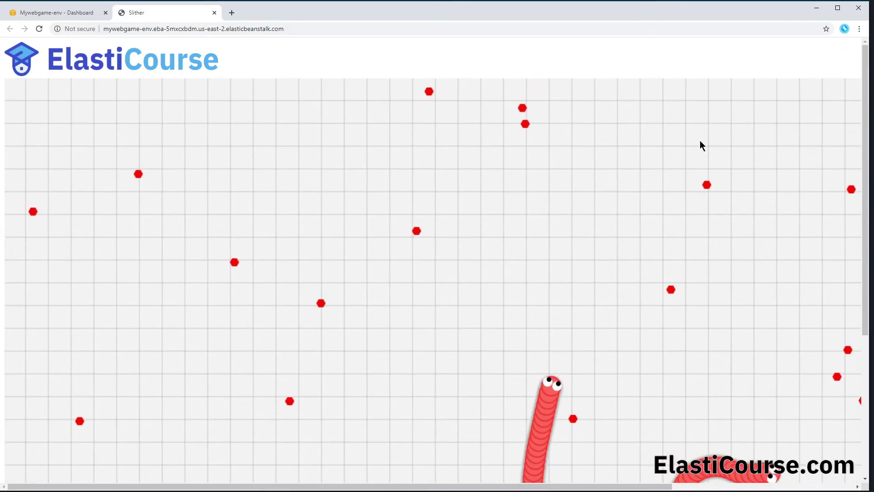
pyautogui.scroll(-1, 673, 277)
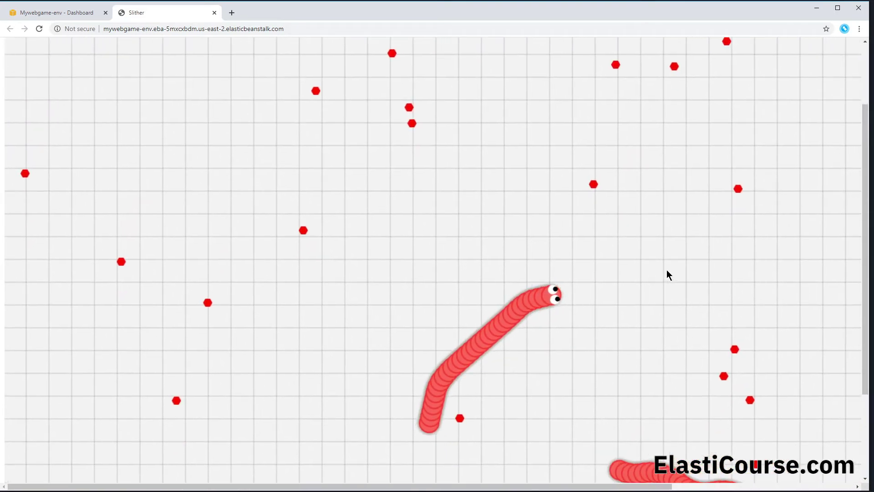
pyautogui.scroll(-2, 666, 269)
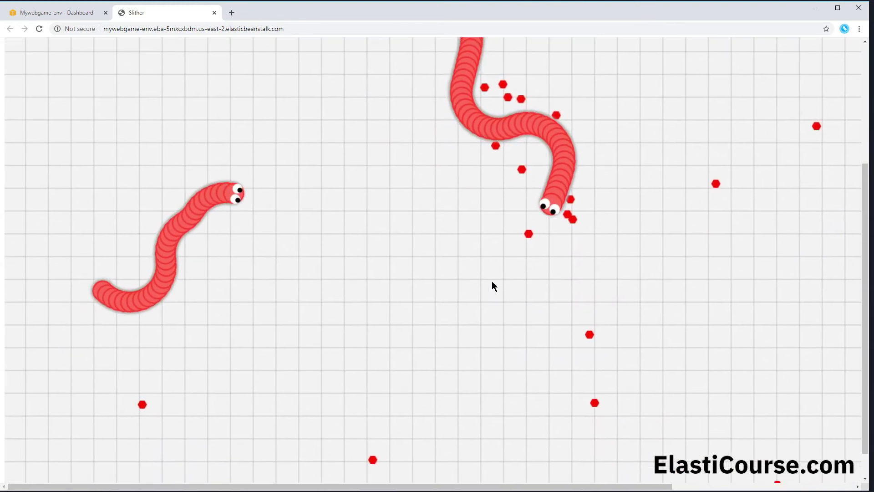
pyautogui.scroll(3, 390, 112)
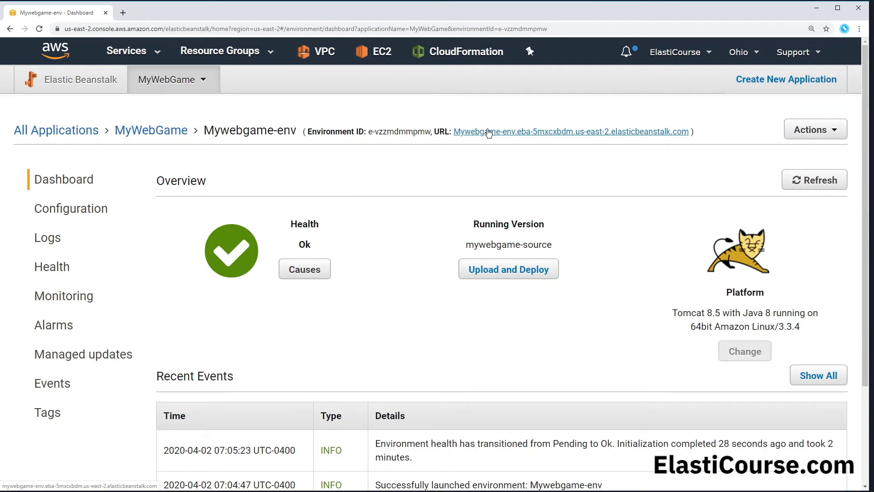
pyautogui.scroll(-3, 488, 132)
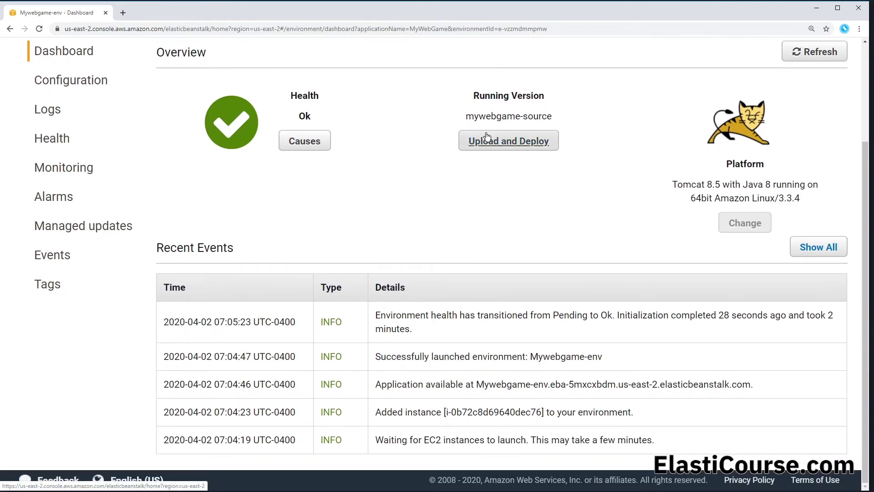
pyautogui.scroll(3, 487, 135)
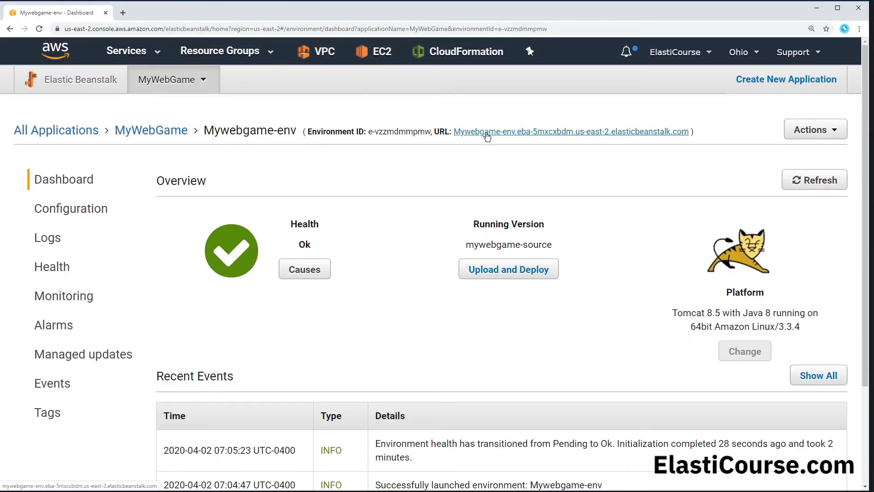
# - Open the environment's configuration overview and review the options from software and instances through security, monitoring and managed updates
pyautogui.click(38, 213)
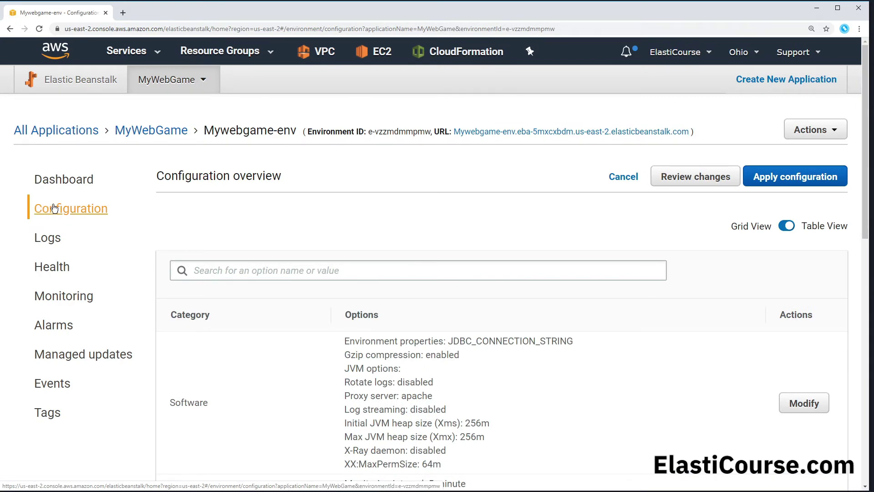
pyautogui.scroll(-2, 198, 219)
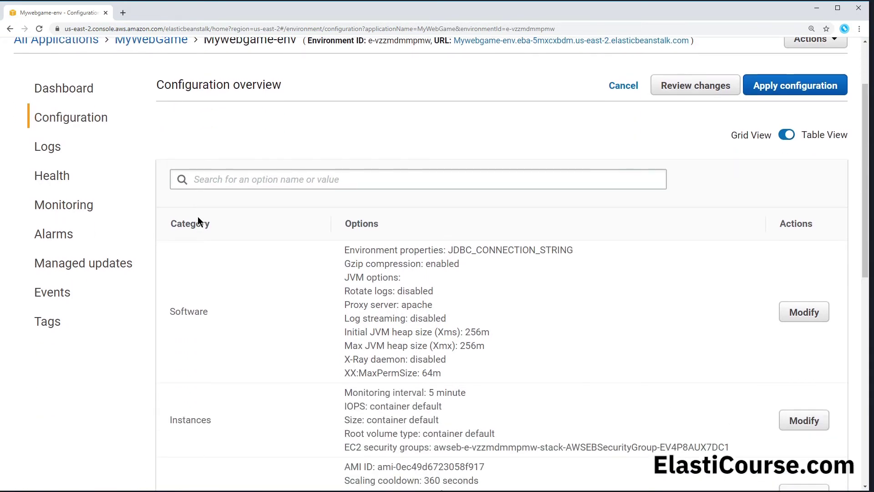
pyautogui.scroll(-2, 198, 217)
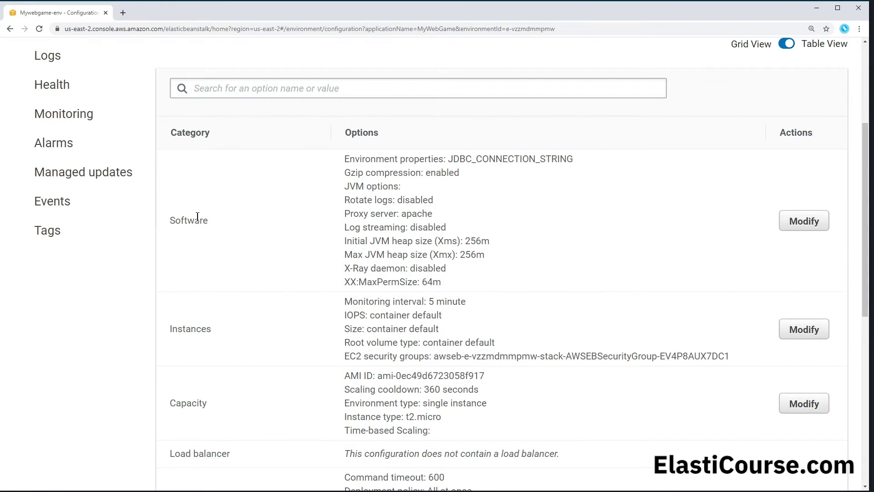
pyautogui.scroll(-1, 197, 217)
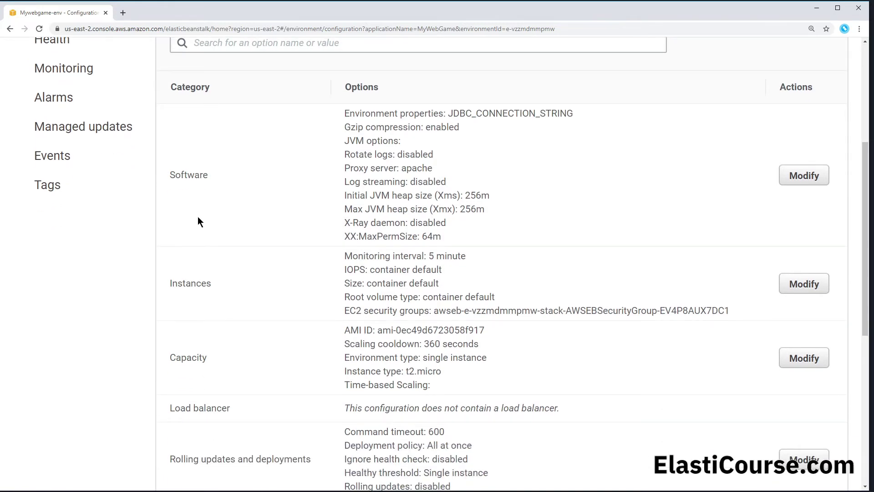
pyautogui.scroll(-2, 198, 216)
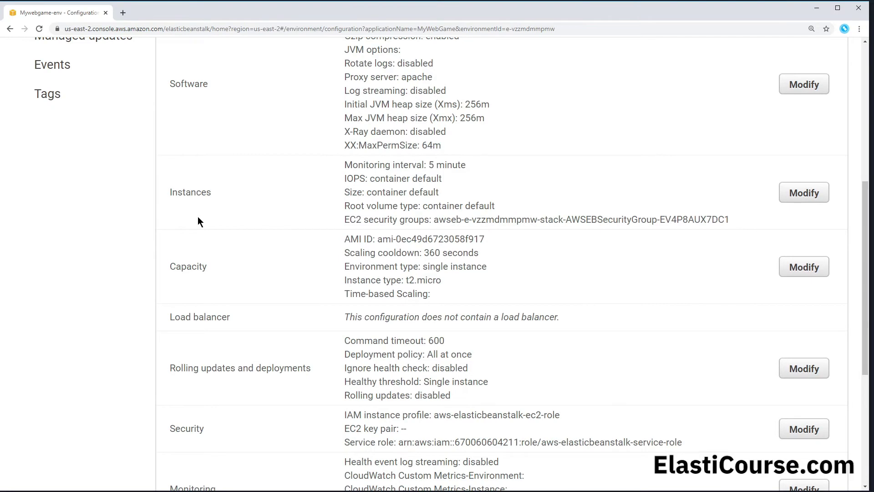
pyautogui.scroll(-2, 197, 221)
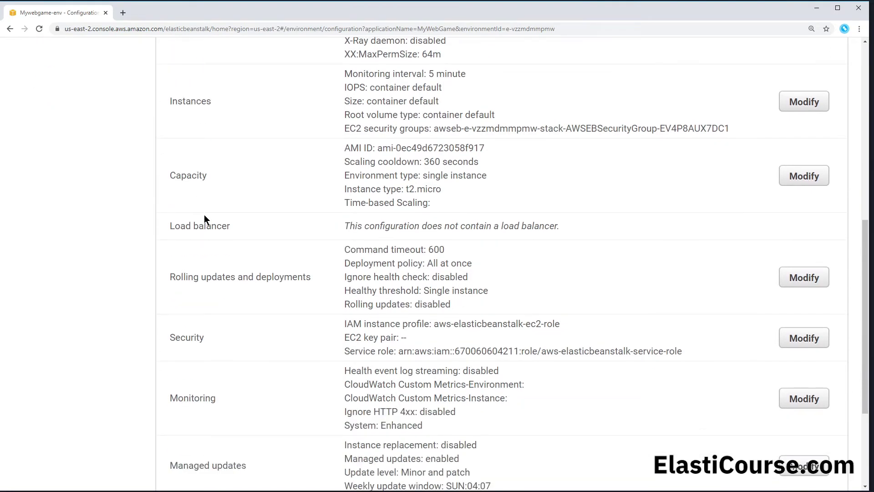
pyautogui.scroll(-2, 201, 224)
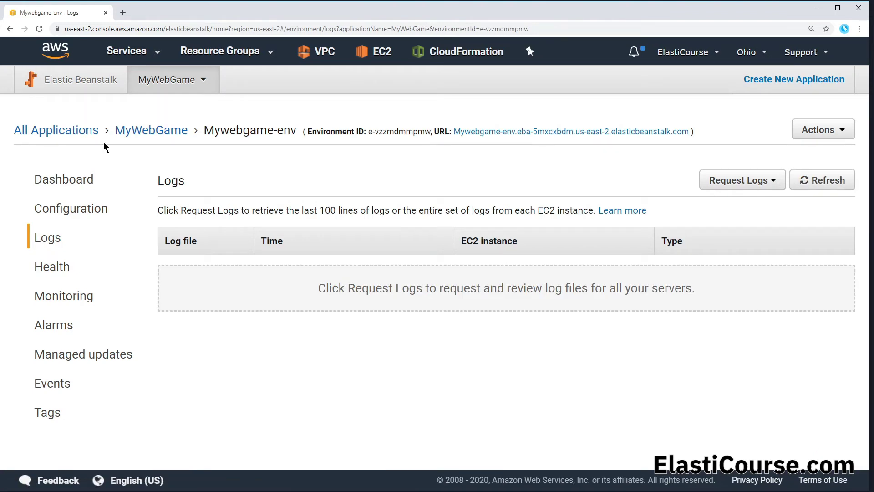
# - Request the last 100 lines of the environment's logs, open the log file and examine the access, error and Catalina logs
pyautogui.click(759, 182)
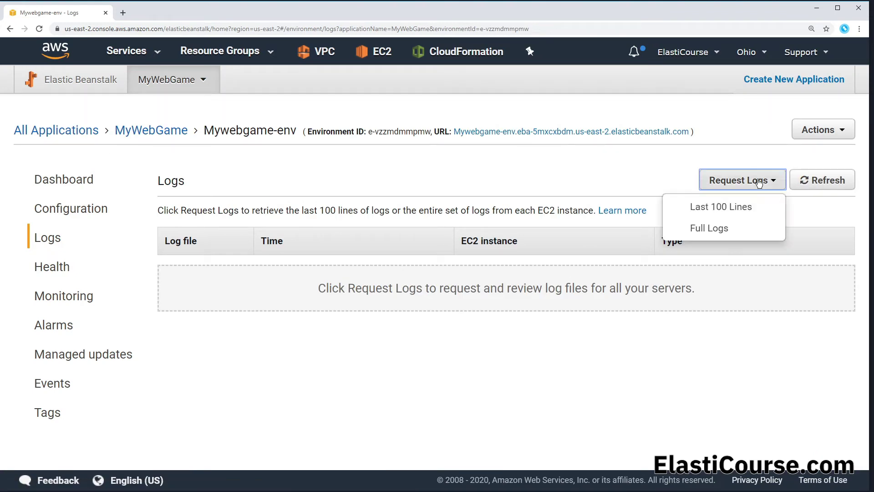
pyautogui.click(738, 206)
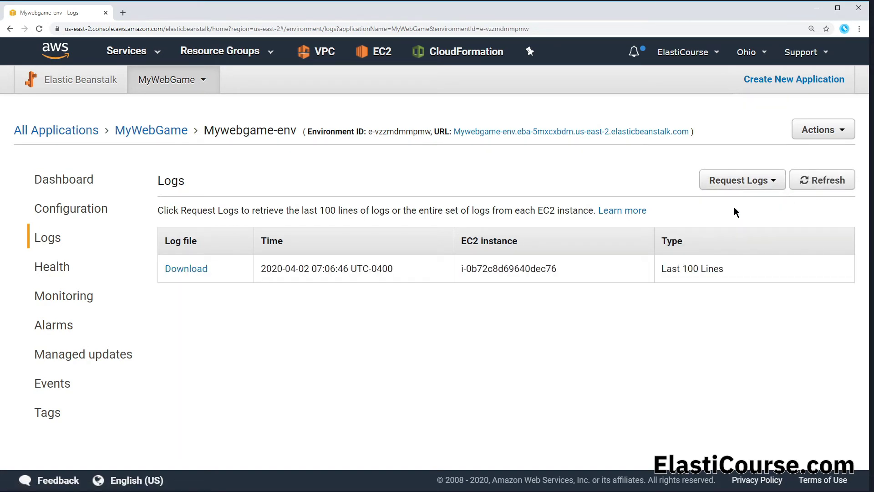
pyautogui.click(201, 268)
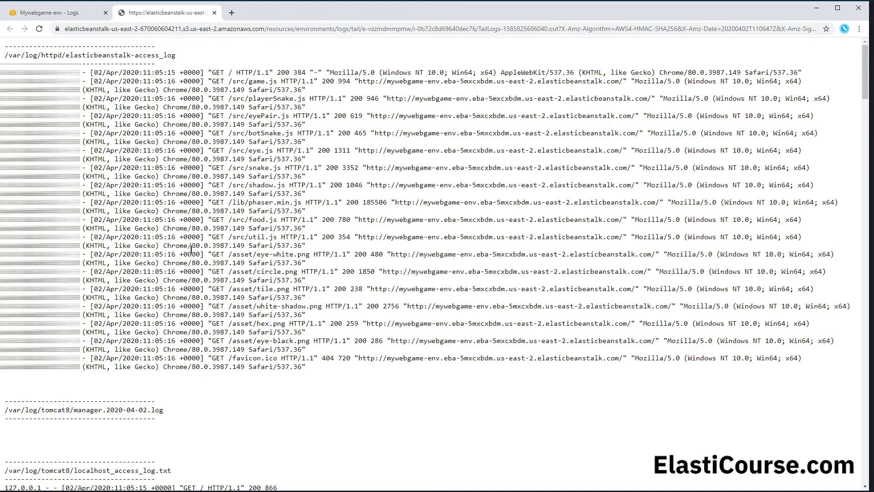
pyautogui.scroll(-8, 191, 250)
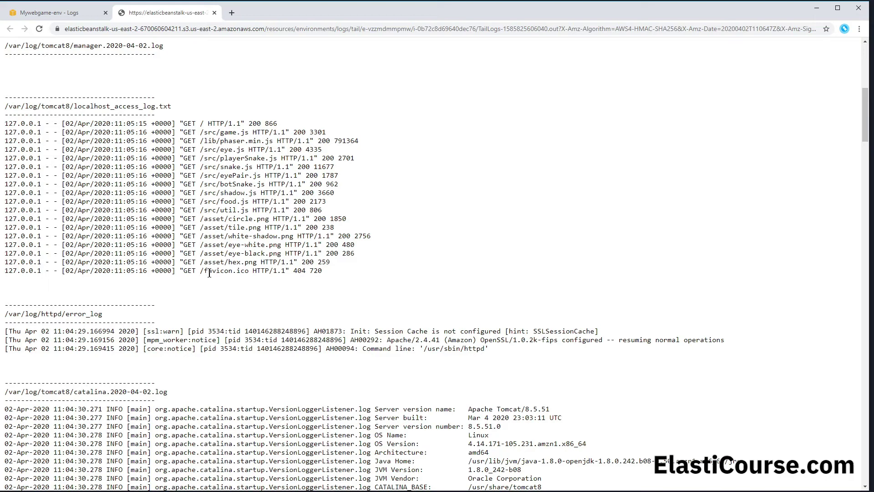
pyautogui.scroll(-2, 209, 273)
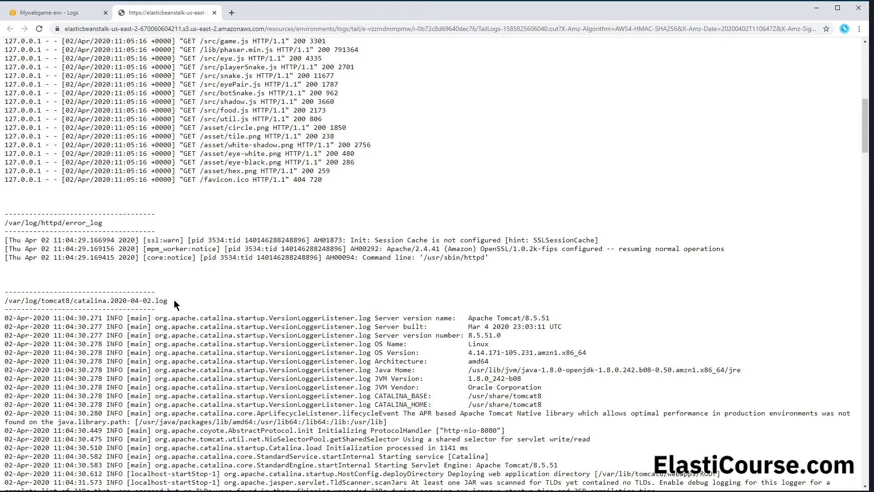
pyautogui.scroll(-1, 174, 299)
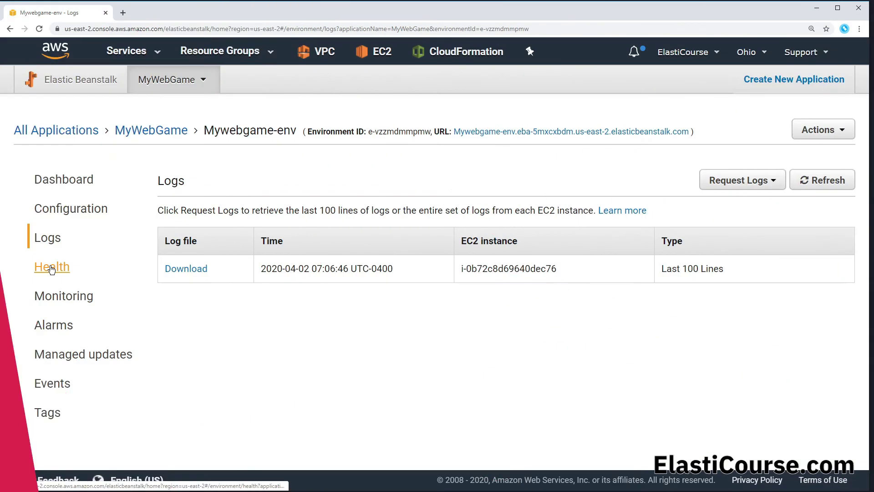
# - Open the enhanced health overview and examine the instance's request, latency, load average and CPU utilization columns
pyautogui.click(52, 269)
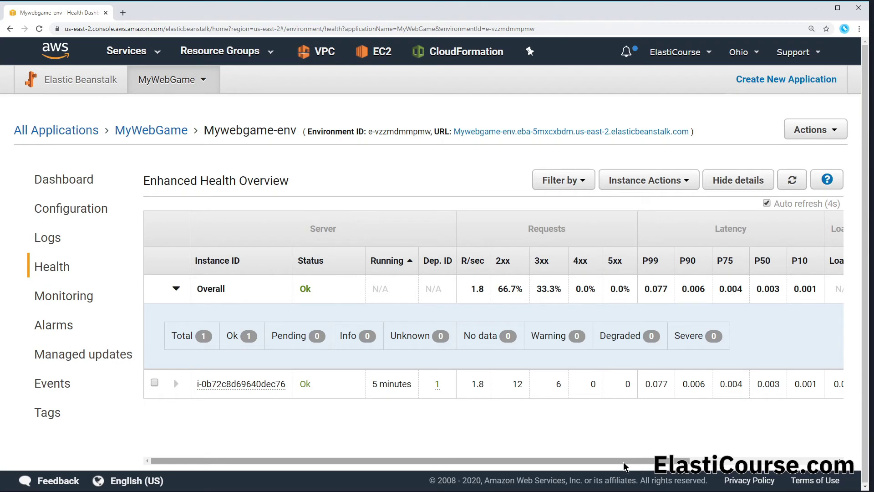
pyautogui.moveTo(623, 462); pyautogui.dragTo(812, 467)
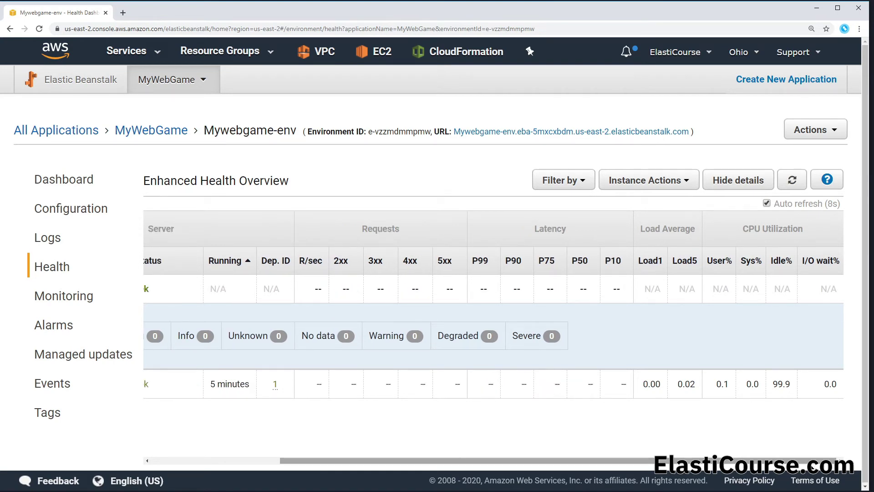
pyautogui.moveTo(762, 461); pyautogui.dragTo(548, 469)
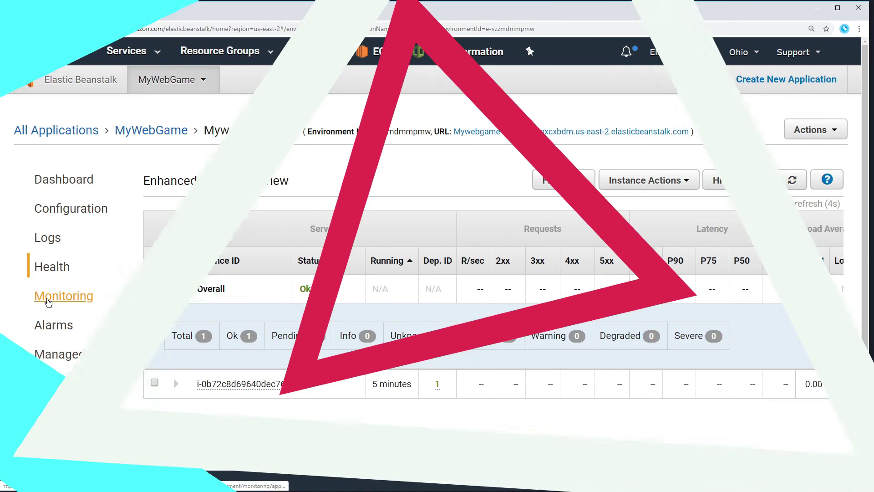
# - Open the environment's monitoring page and examine the health, CPU utilization and network traffic charts
pyautogui.click(48, 297)
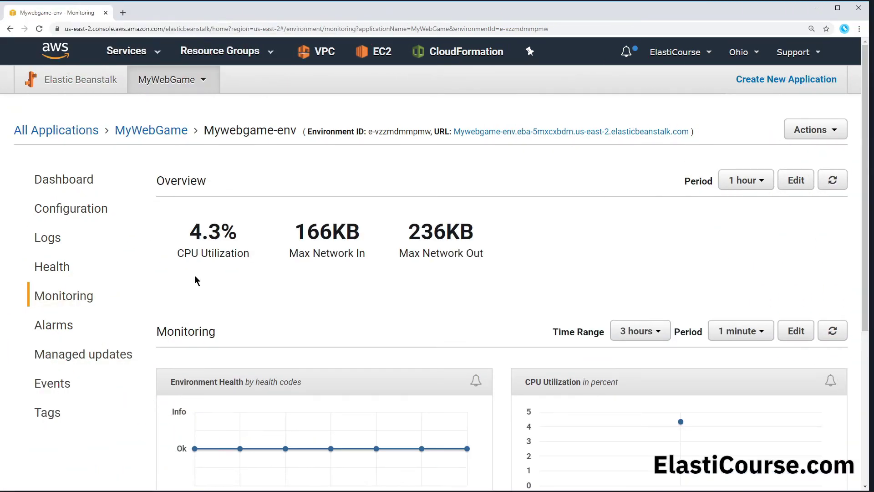
pyautogui.scroll(-1, 196, 278)
pyautogui.scroll(-2, 196, 283)
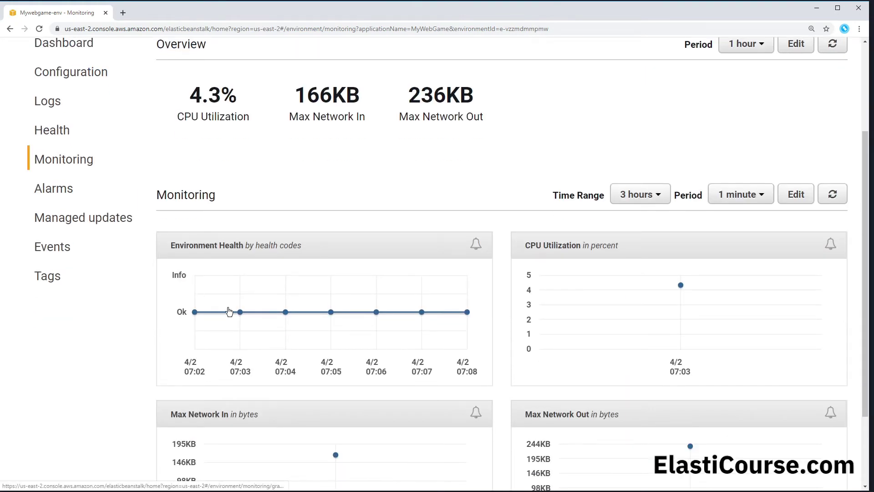
# - Examine the environment's network charts and set the monitoring time range to 1 week
pyautogui.scroll(-2, 231, 310)
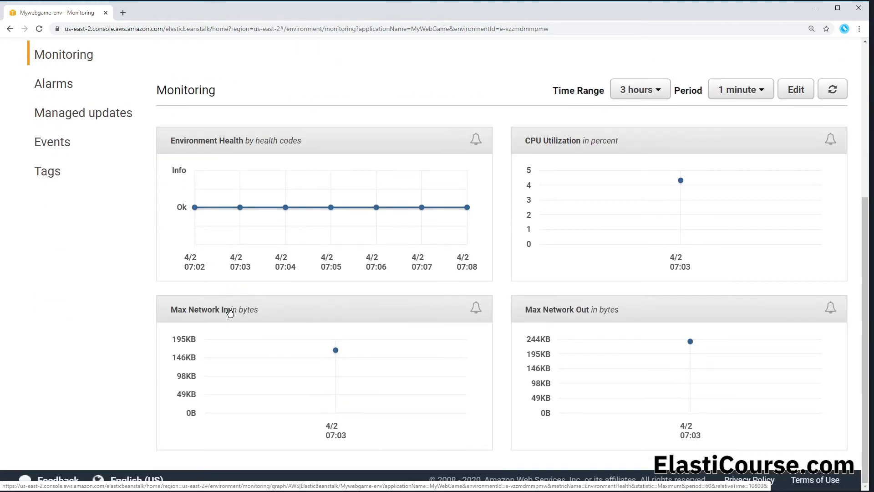
pyautogui.scroll(3, 230, 308)
pyautogui.click(658, 226)
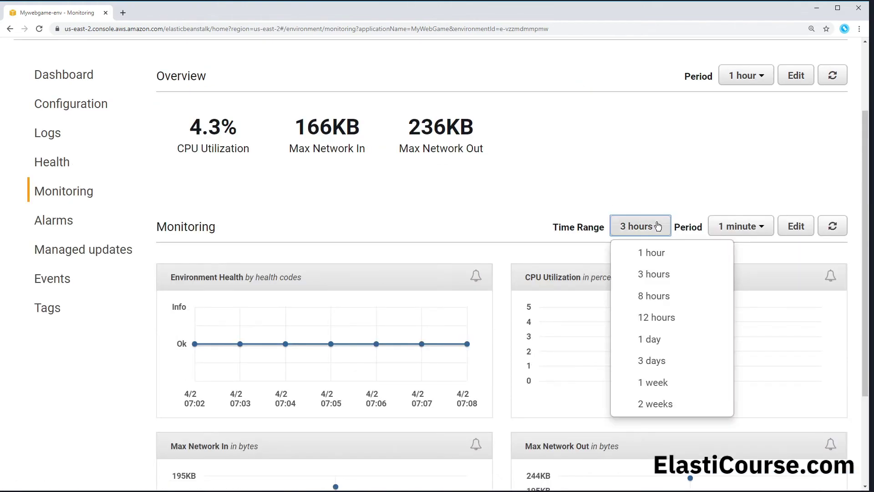
pyautogui.click(696, 384)
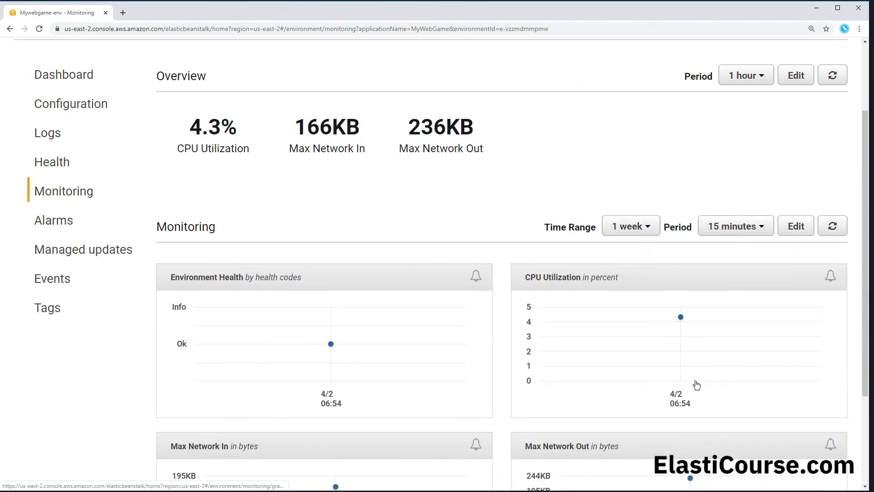
# - Open the environment's managed updates overview, and review the event history on the events page
pyautogui.click(87, 250)
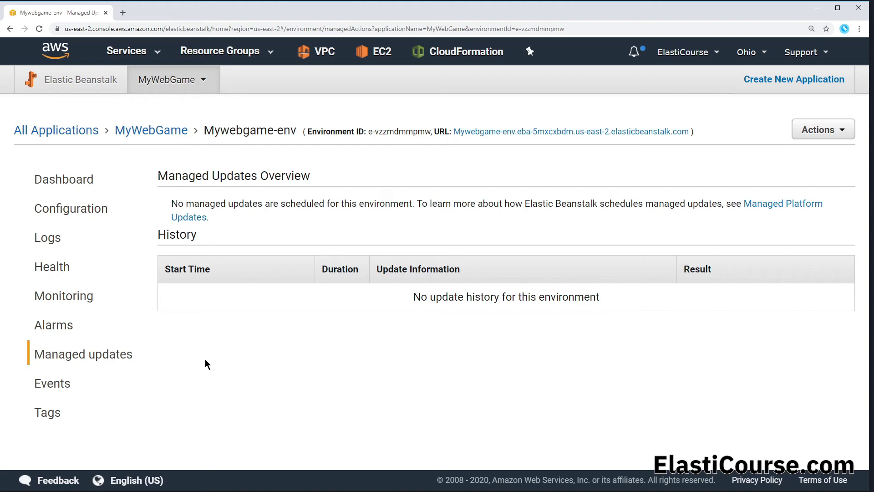
pyautogui.click(66, 380)
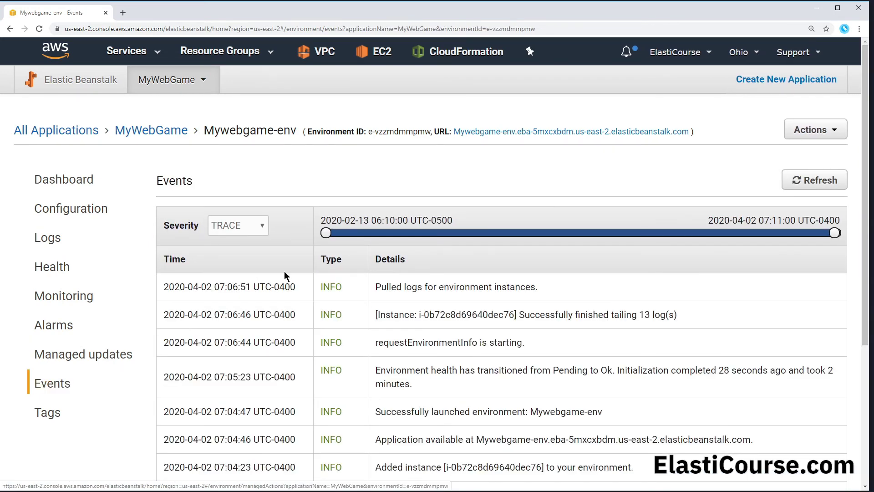
pyautogui.scroll(-2, 278, 282)
pyautogui.scroll(-2, 273, 287)
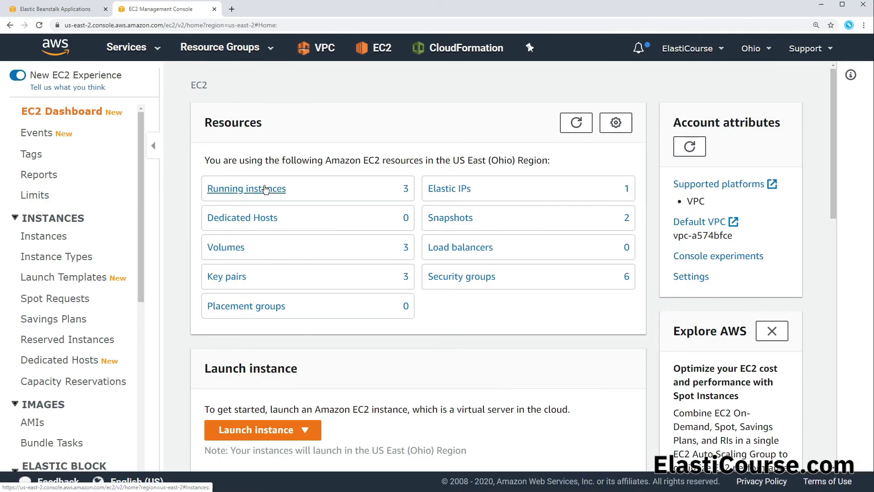
# - Open the running EC2 instances, select Mywebgame-env and examine its description, including the security groups, AMI and IAM role
pyautogui.click(265, 186)
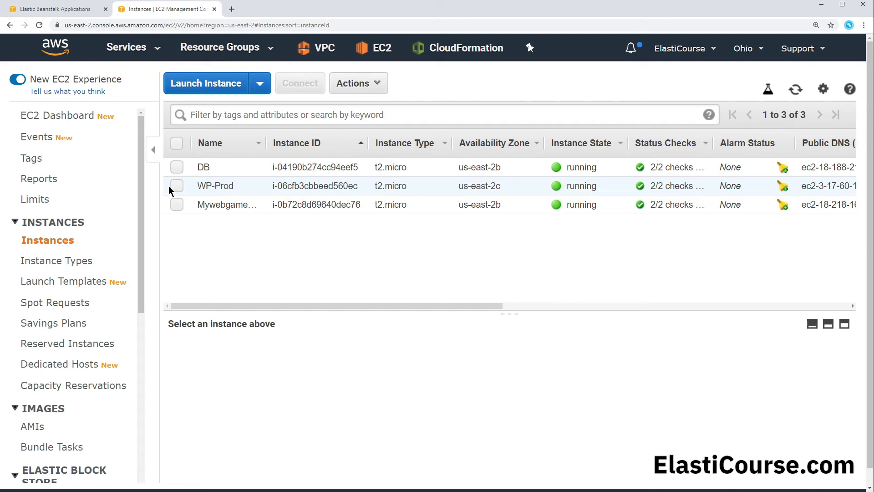
pyautogui.click(177, 204)
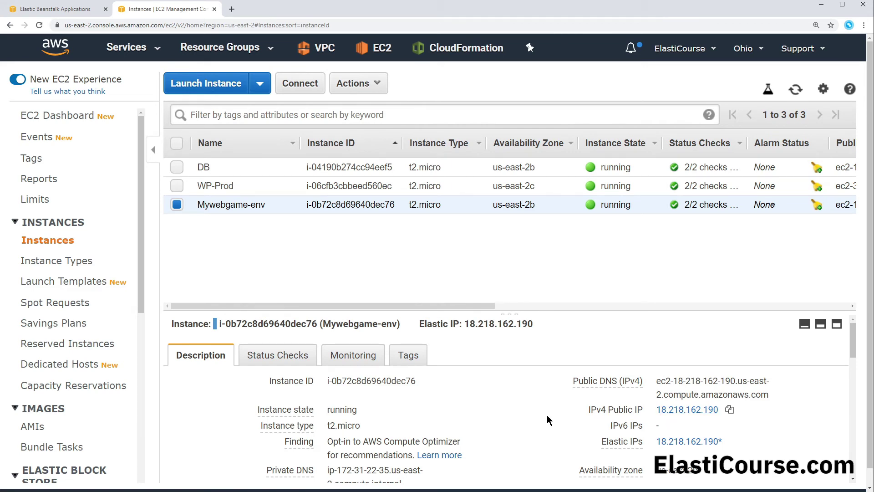
pyautogui.scroll(-5, 501, 386)
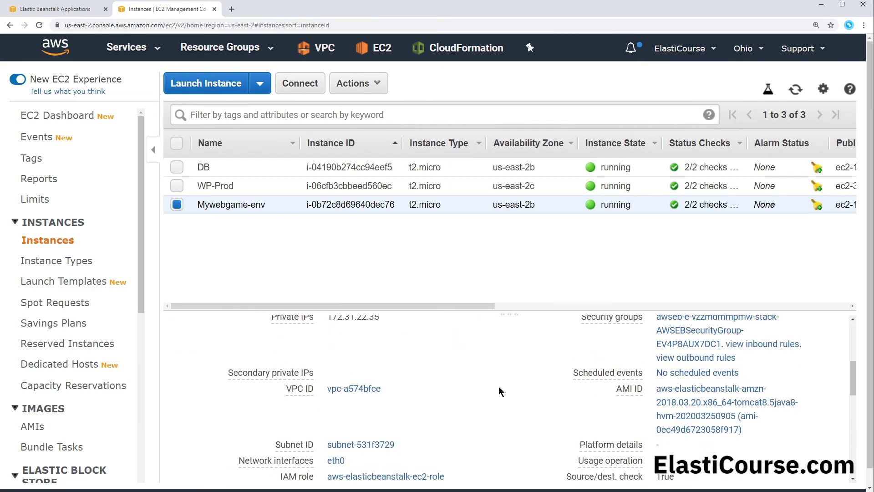
pyautogui.scroll(-2, 498, 386)
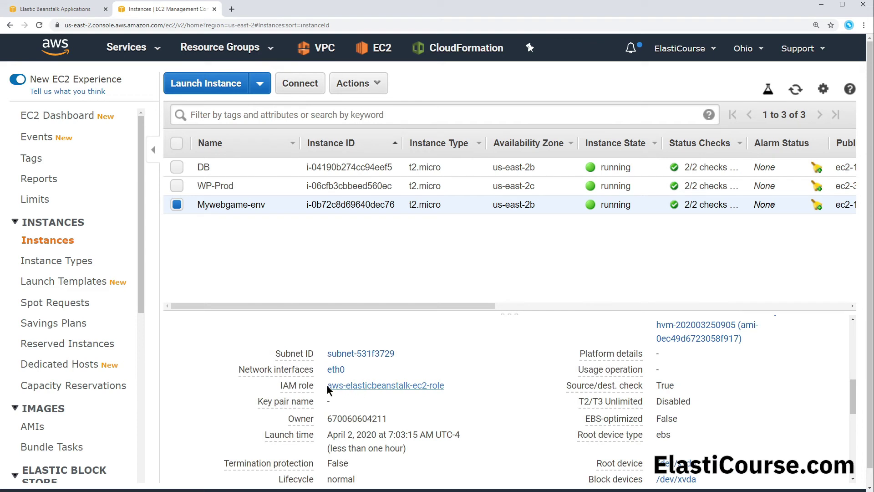
pyautogui.moveTo(327, 386); pyautogui.dragTo(444, 391)
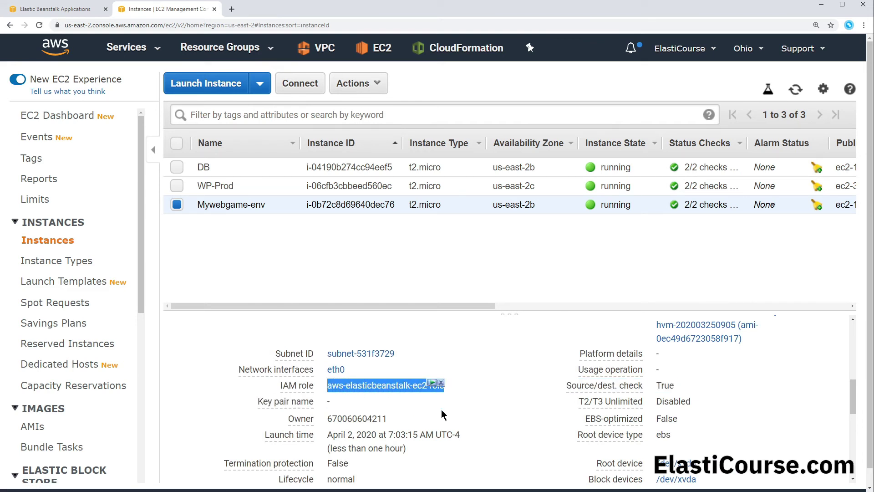
pyautogui.scroll(-3, 441, 408)
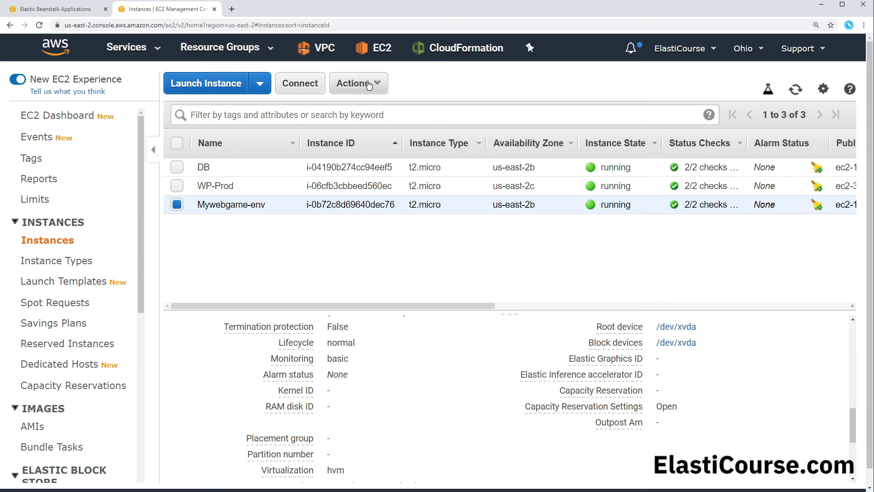
# - Expand the options for releasing attached Elastic IPs and terminate the Mywebgame-env EC2 instance
pyautogui.rightClick(283, 199)
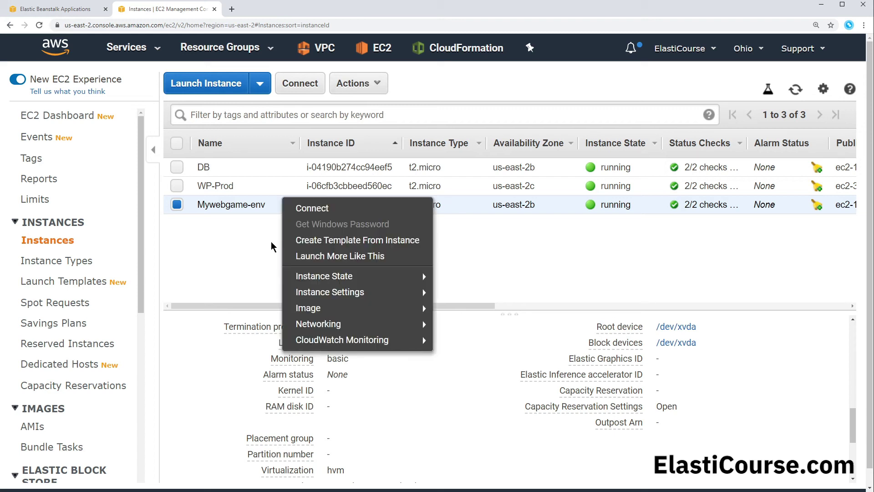
pyautogui.moveTo(386, 282)
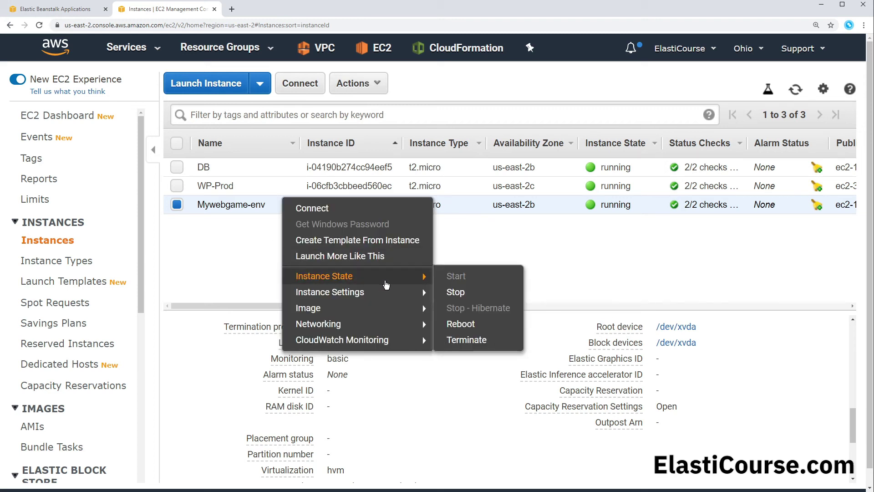
pyautogui.click(465, 340)
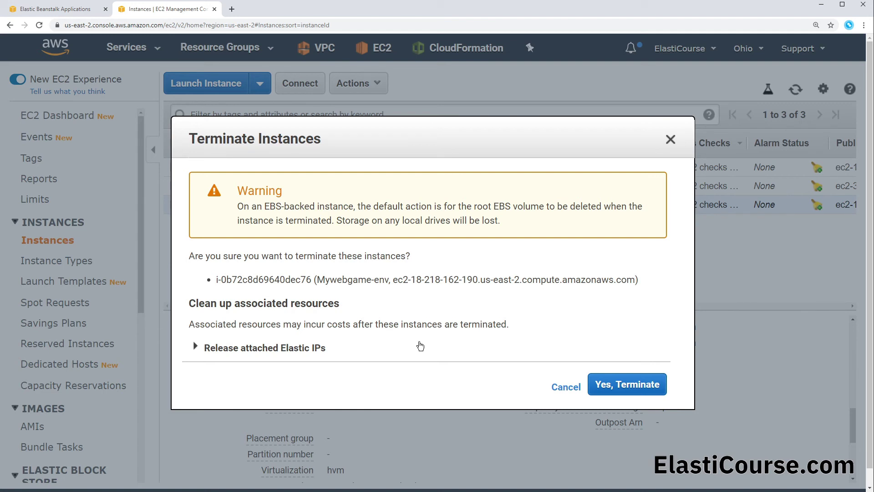
pyautogui.click(289, 353)
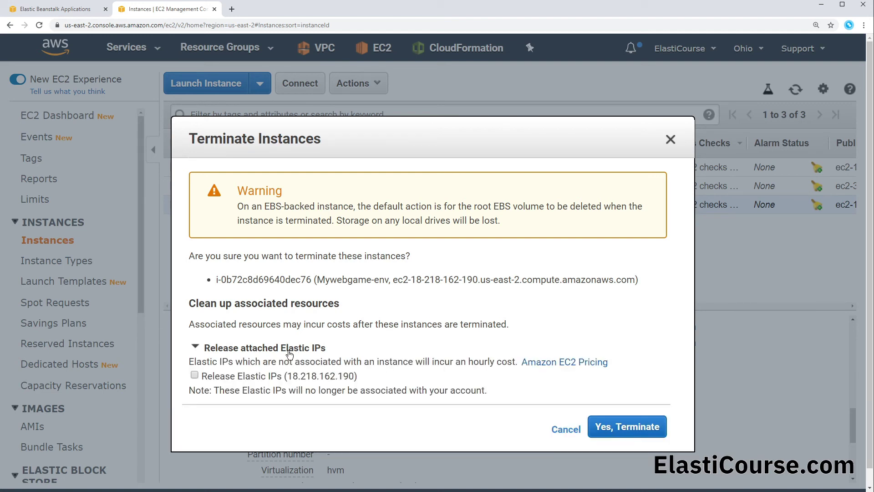
pyautogui.click(279, 379)
pyautogui.click(620, 428)
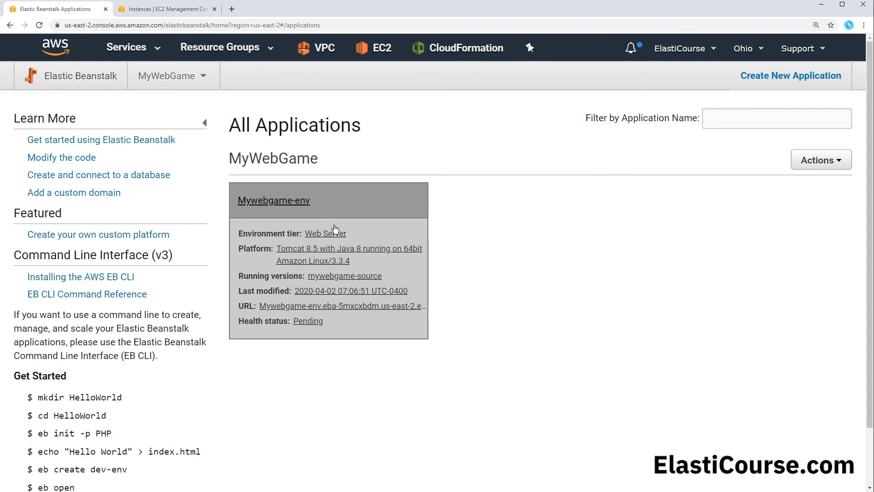
# - Open the Mywebgame-env dashboard in Elastic Beanstalk, examine the latest warning in the recent events and refresh the overview
pyautogui.click(292, 322)
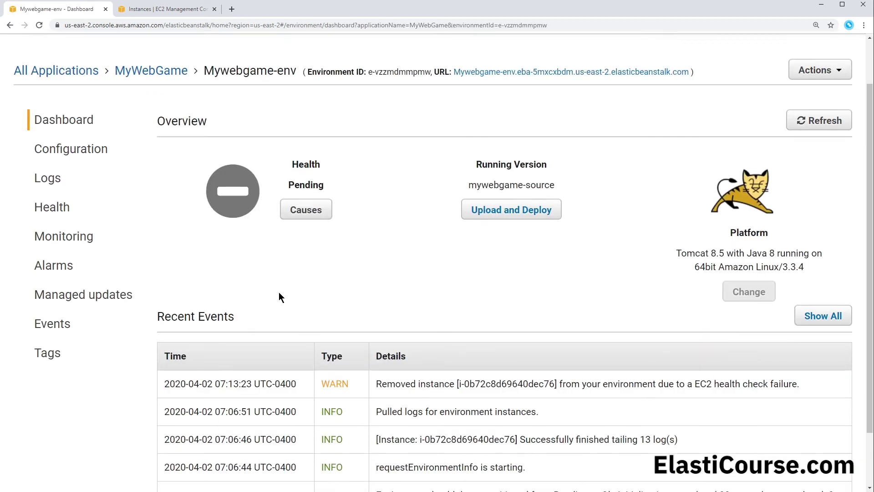
pyautogui.scroll(-1, 374, 350)
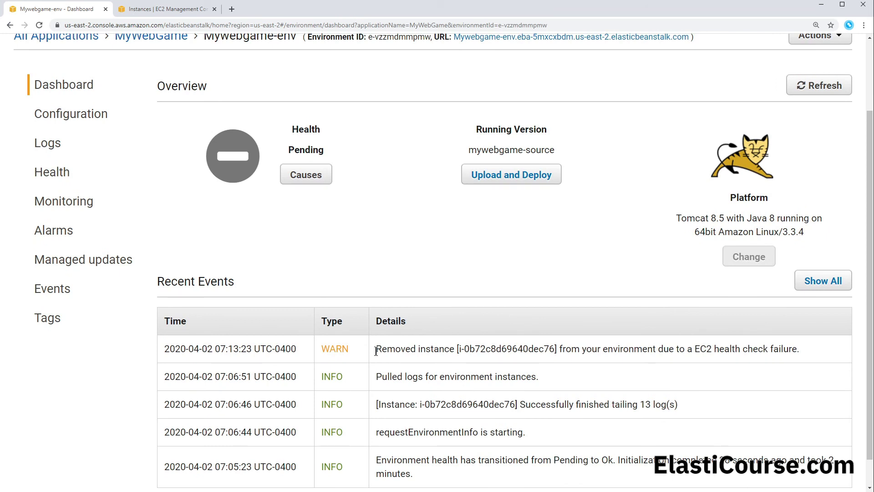
pyautogui.moveTo(376, 350); pyautogui.dragTo(788, 355)
pyautogui.click(788, 376)
pyautogui.click(823, 83)
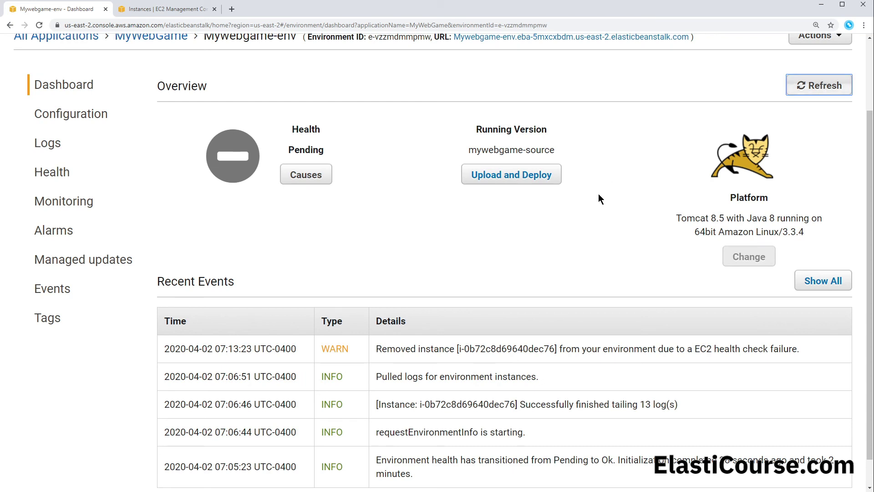
pyautogui.scroll(3, 597, 194)
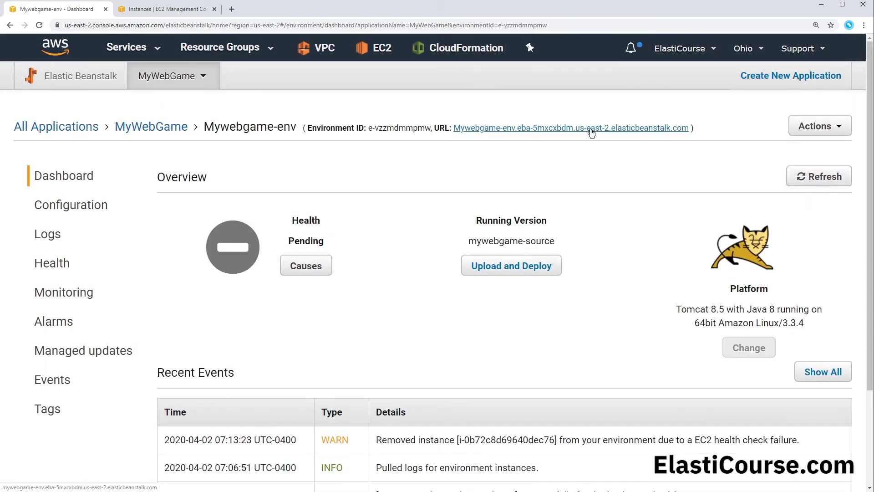
# - Return to the EC2 instances list, select the running Mywebgame-env instance and examine its description
pyautogui.middleClick(321, 48)
pyautogui.click(242, 10)
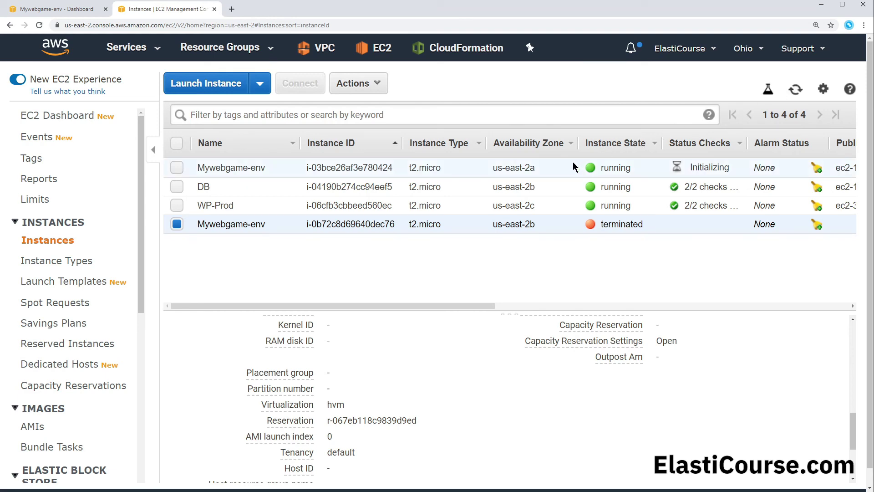
pyautogui.click(556, 165)
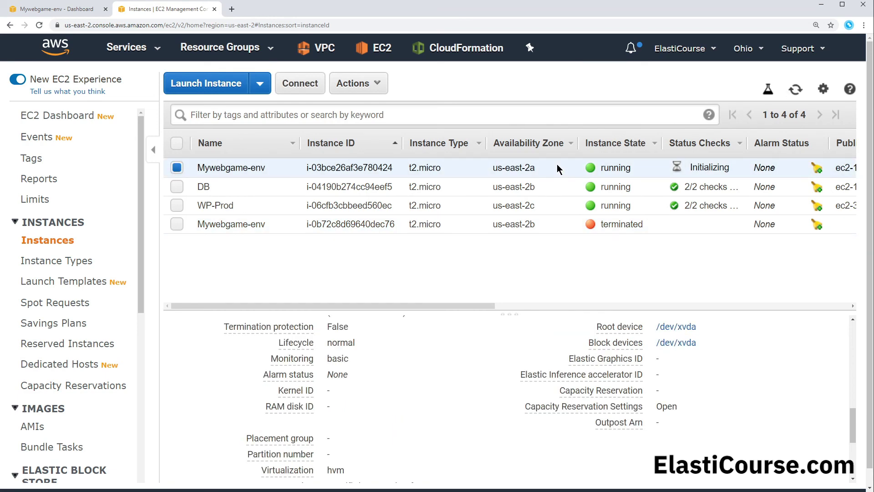
pyautogui.scroll(5, 542, 339)
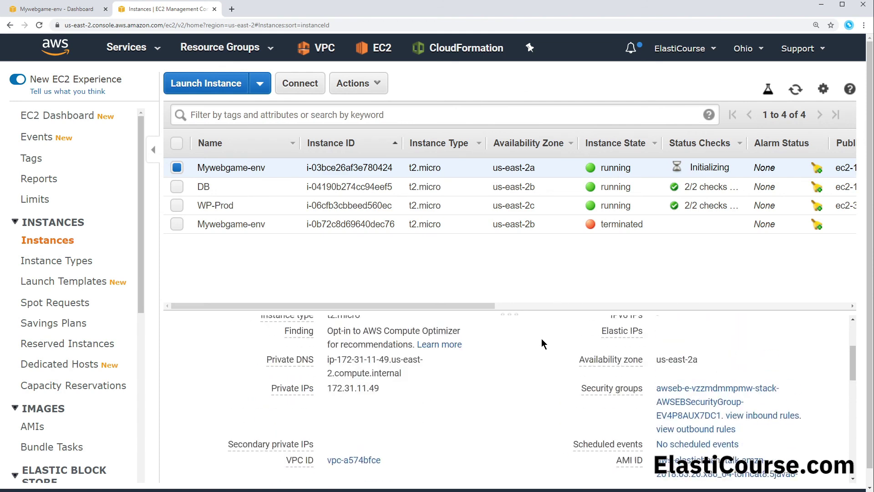
pyautogui.scroll(3, 541, 344)
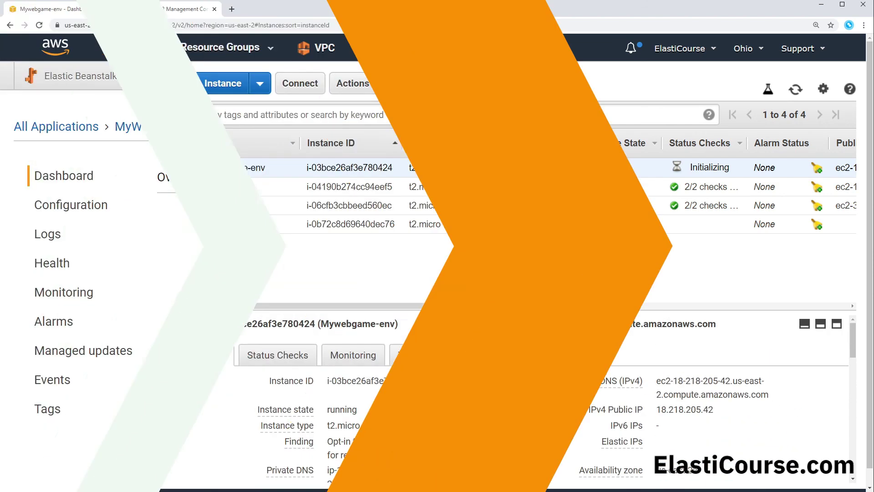
pyautogui.scroll(-1, 670, 216)
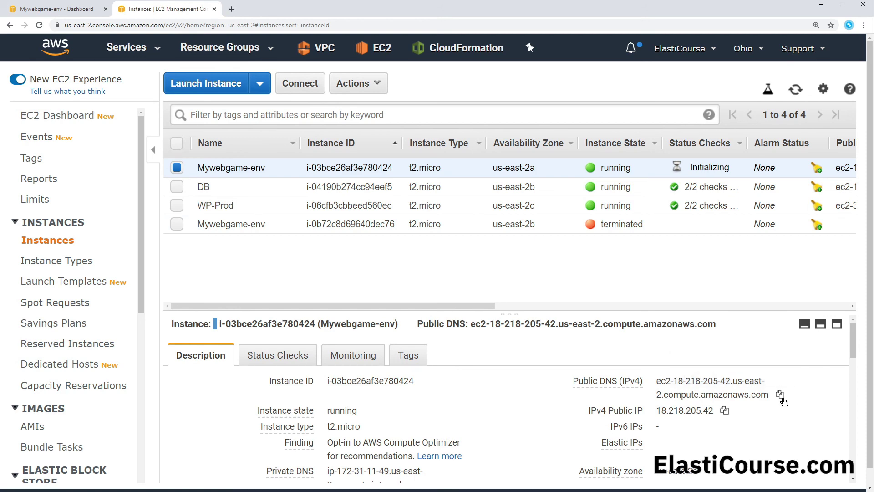
# - Copy the running Mywebgame-env instance's public DNS address and open it in a new browser tab
pyautogui.click(779, 394)
pyautogui.click(232, 9)
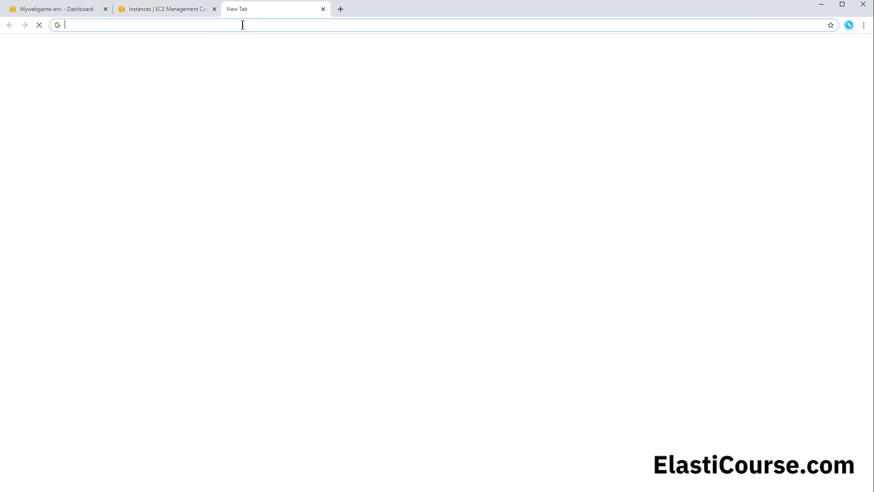
pyautogui.rightClick(242, 24)
pyautogui.click(282, 96)
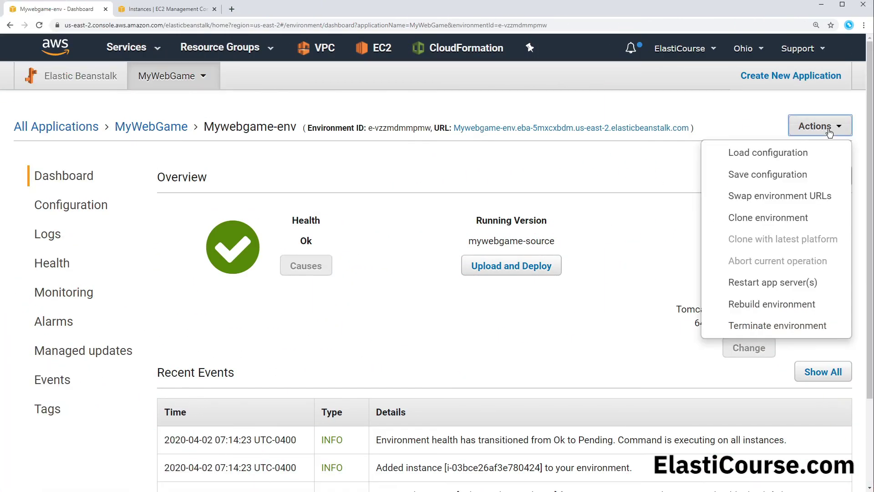
# - Terminate the Elastic Beanstalk environment, entering Mywebgame-env as the name to confirm
pyautogui.click(791, 331)
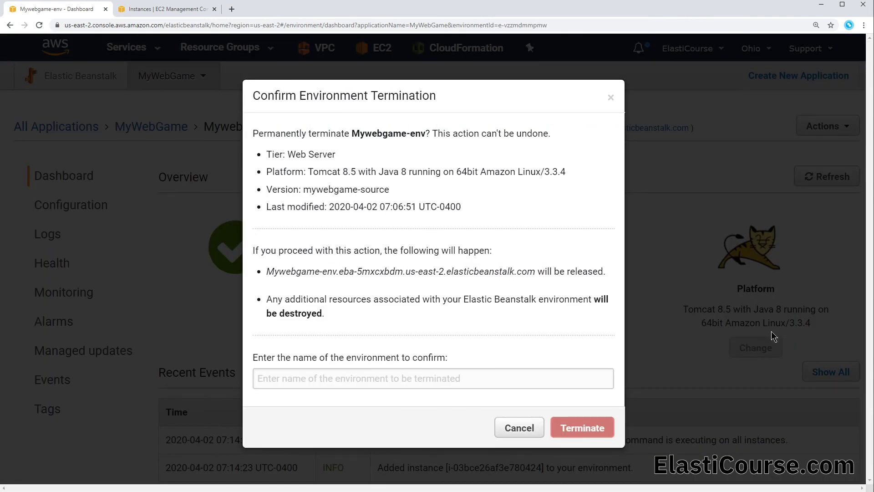
pyautogui.moveTo(352, 133); pyautogui.dragTo(424, 131)
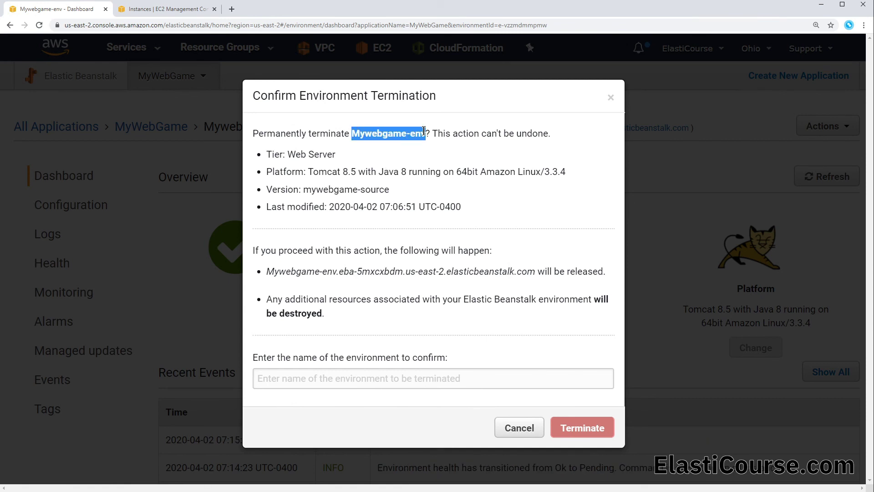
pyautogui.click(416, 376)
pyautogui.hotkey('ctrl', 'v')
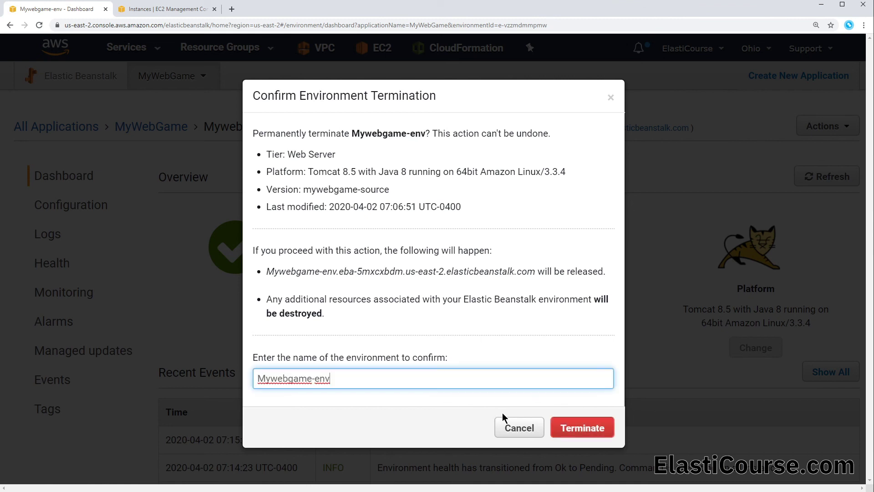
pyautogui.click(581, 428)
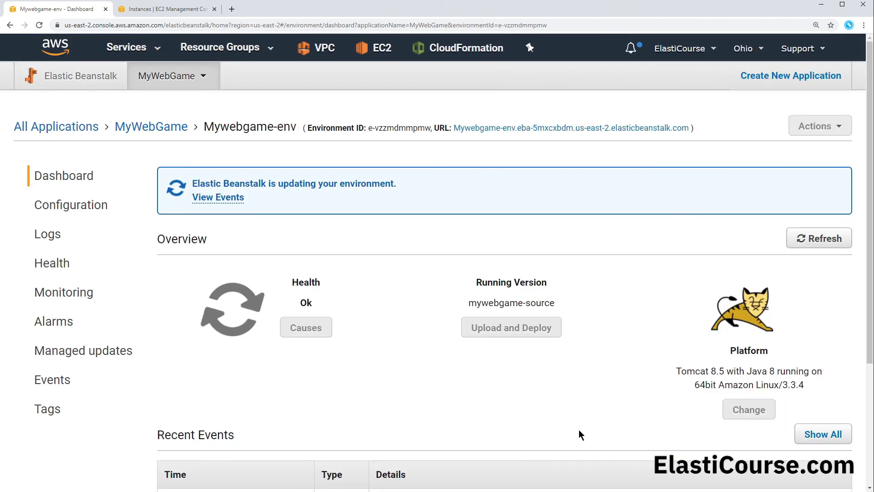
# - Review the dashboard's recent events for the termination and open the environment's full event list
pyautogui.scroll(-3, 565, 400)
pyautogui.scroll(1, 565, 398)
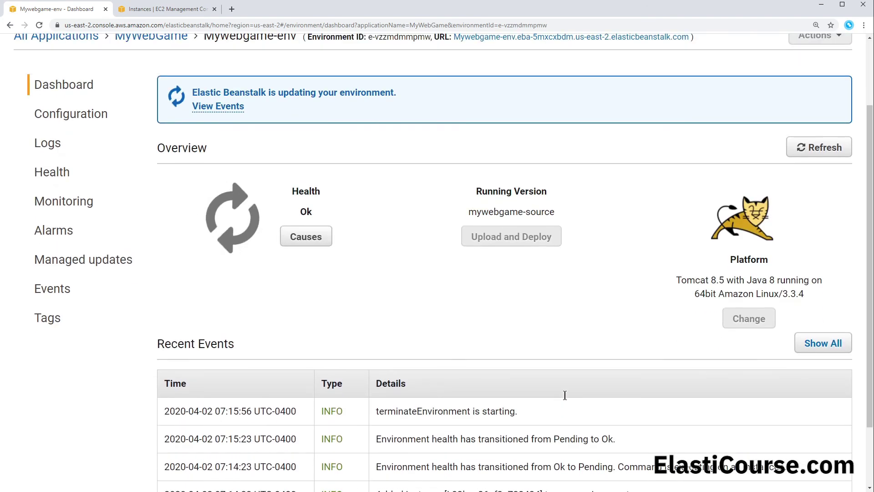
pyautogui.scroll(-1, 565, 394)
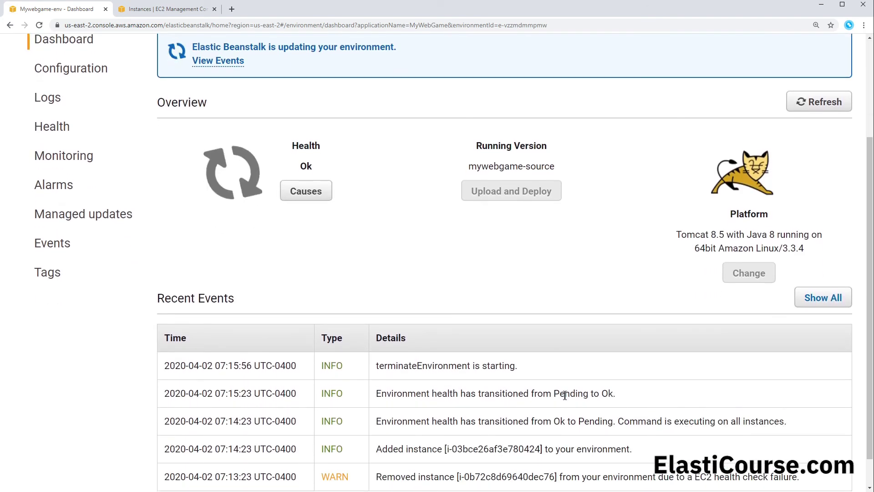
pyautogui.scroll(1, 565, 395)
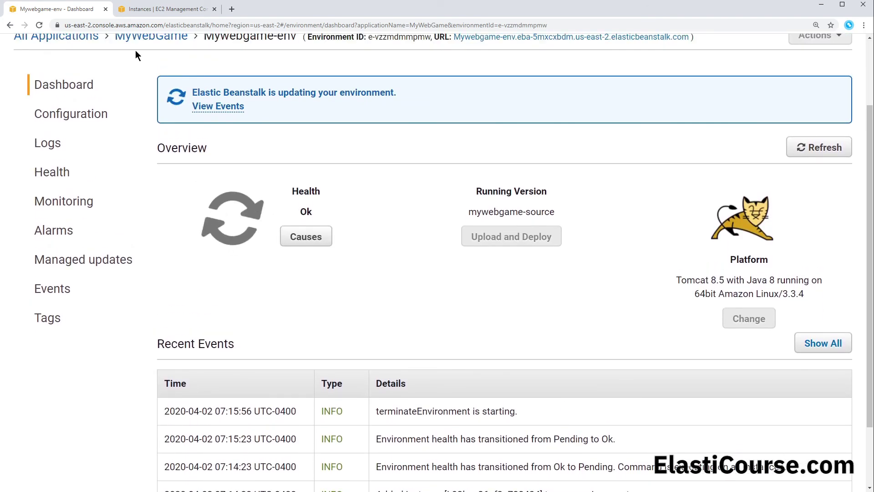
pyautogui.click(216, 105)
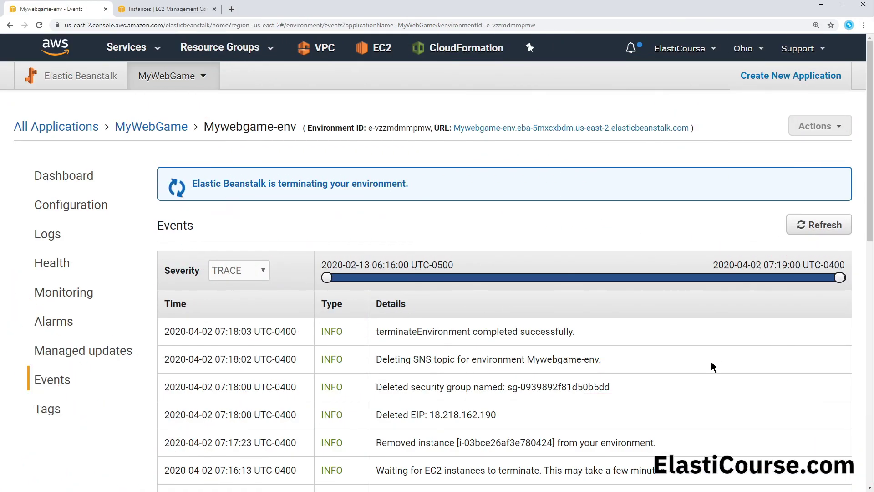